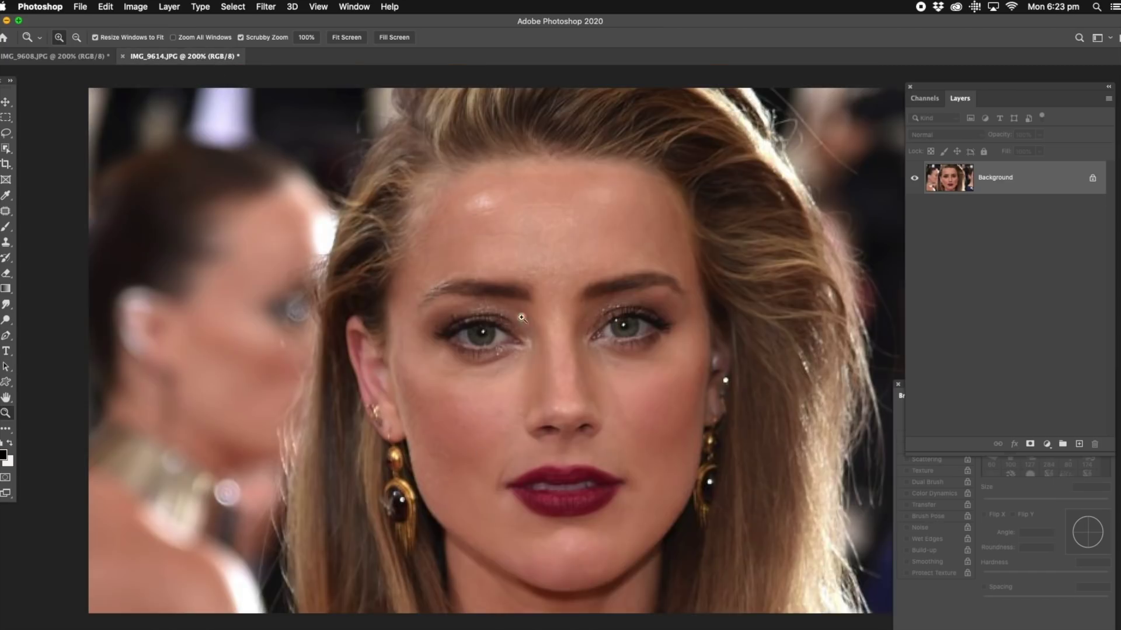
- Lasso the face from brows to chin in IMG_9614.JPG and paste a copy of it into IMG_9608.JPG
{"action": "left_click", "coordinate": [88, 56]}
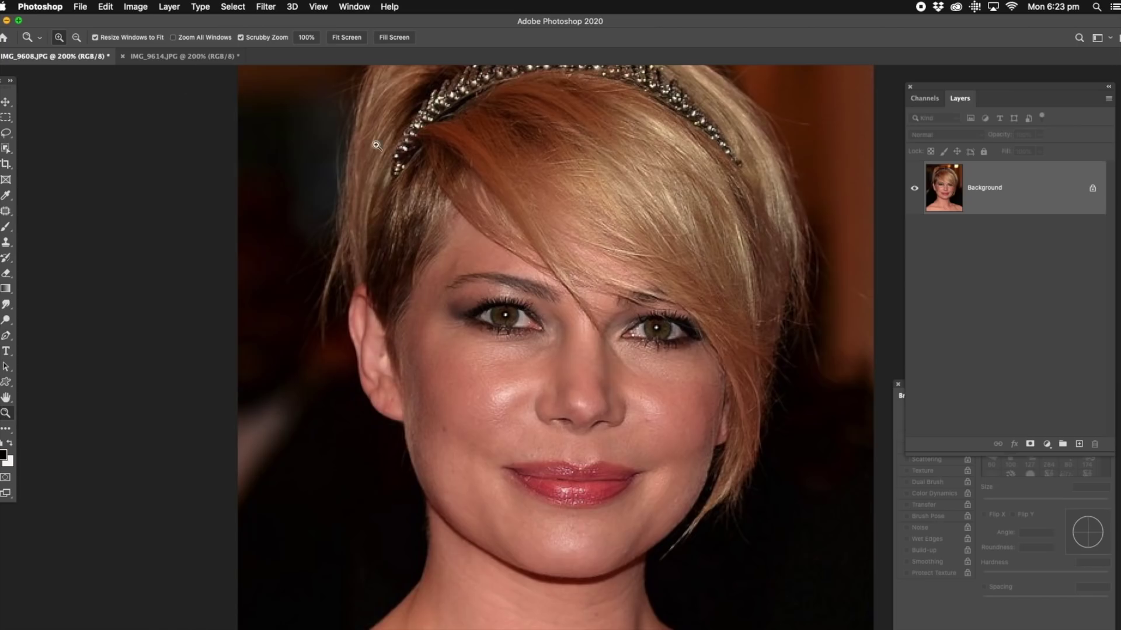
{"action": "left_click", "coordinate": [199, 58]}
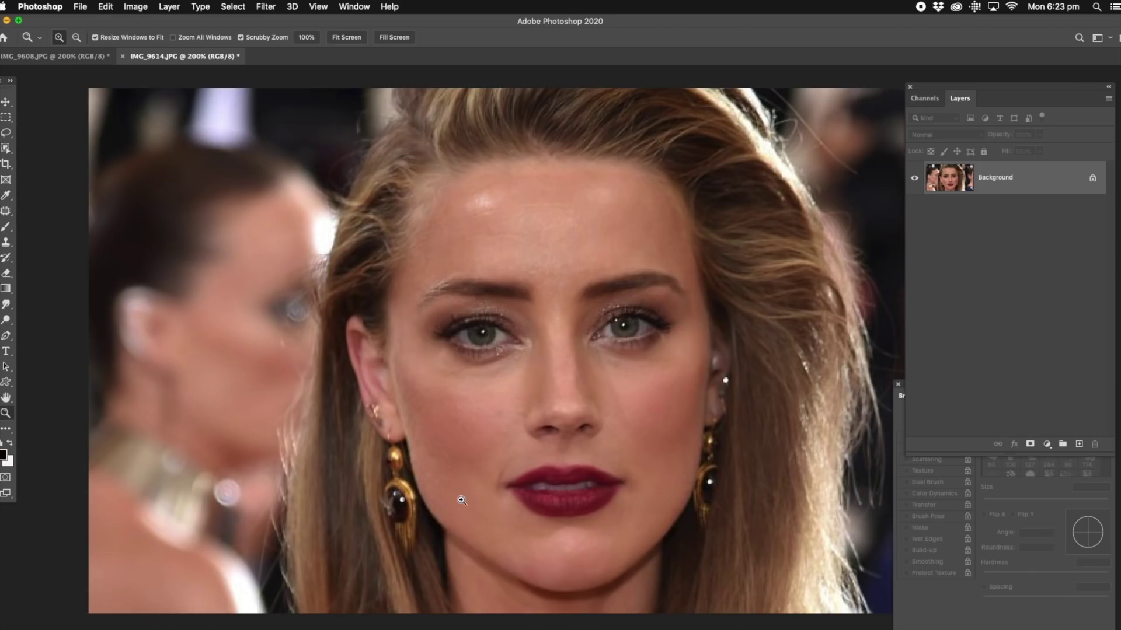
{"action": "key", "text": "l"}
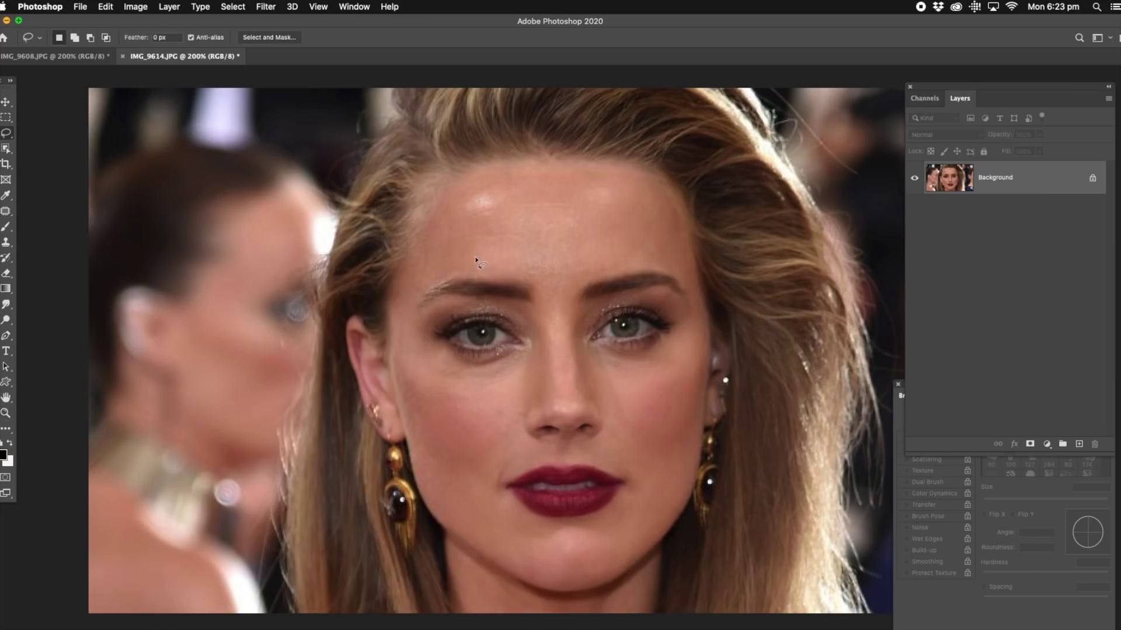
{"action": "left_click_drag", "start_coordinate": [476, 254], "coordinate": [427, 277]}
{"action": "mouse_move", "coordinate": [404, 317]}
{"action": "left_mouse_down"}
{"action": "mouse_move", "coordinate": [463, 503]}
{"action": "mouse_move", "coordinate": [485, 532]}
{"action": "mouse_move", "coordinate": [535, 548]}
{"action": "mouse_move", "coordinate": [587, 543]}
{"action": "mouse_move", "coordinate": [647, 510]}
{"action": "mouse_move", "coordinate": [699, 297]}
{"action": "left_mouse_up"}
{"action": "mouse_move", "coordinate": [657, 256]}
{"action": "left_mouse_down"}
{"action": "mouse_move", "coordinate": [491, 261]}
{"action": "mouse_move", "coordinate": [442, 250]}
{"action": "left_mouse_up"}
{"action": "left_click", "coordinate": [104, 61]}
{"action": "key", "text": "super+v"}
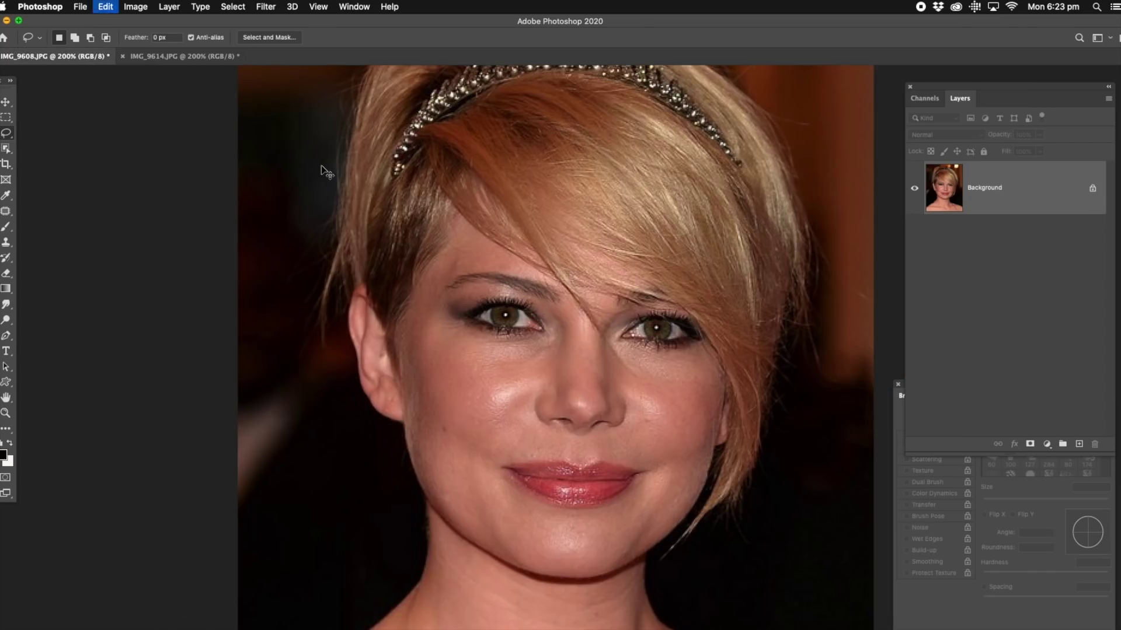
- Move the pasted face aside so that one eye of the underlying face is uncovered for comparison
{"action": "left_click", "coordinate": [6, 102]}
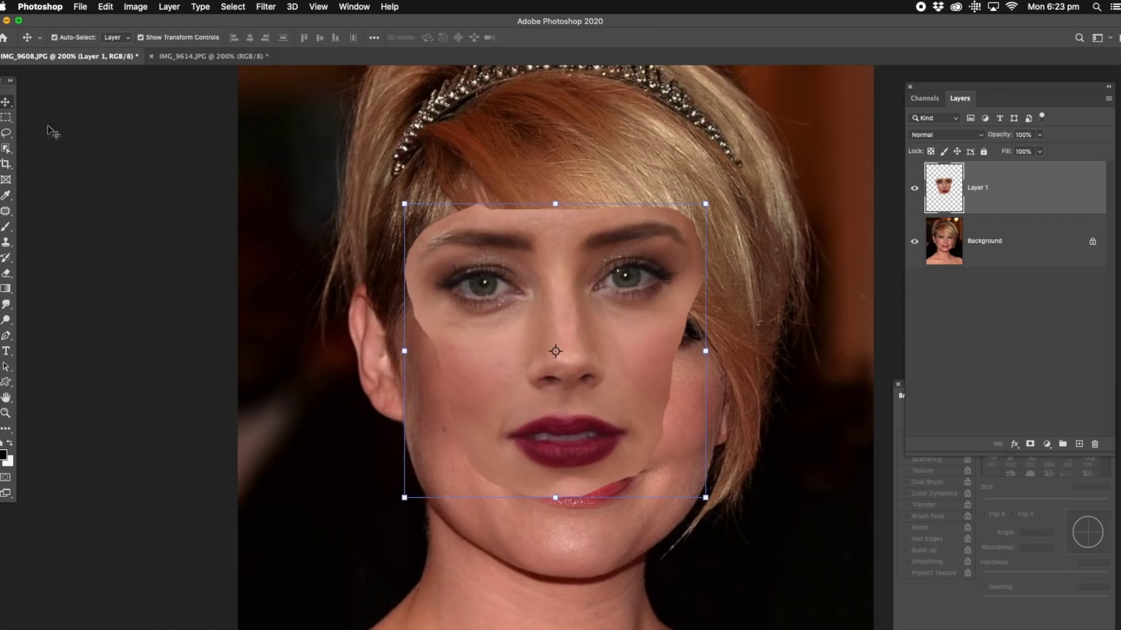
{"action": "left_click_drag", "start_coordinate": [552, 248], "coordinate": [639, 236]}
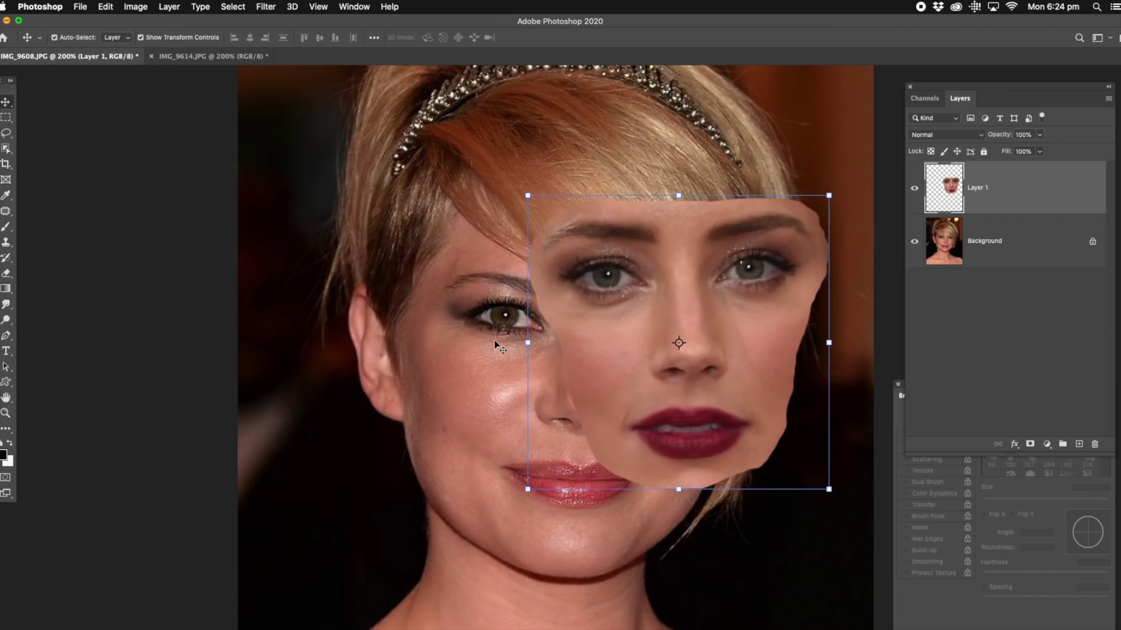
{"action": "left_click_drag", "start_coordinate": [580, 310], "coordinate": [585, 314]}
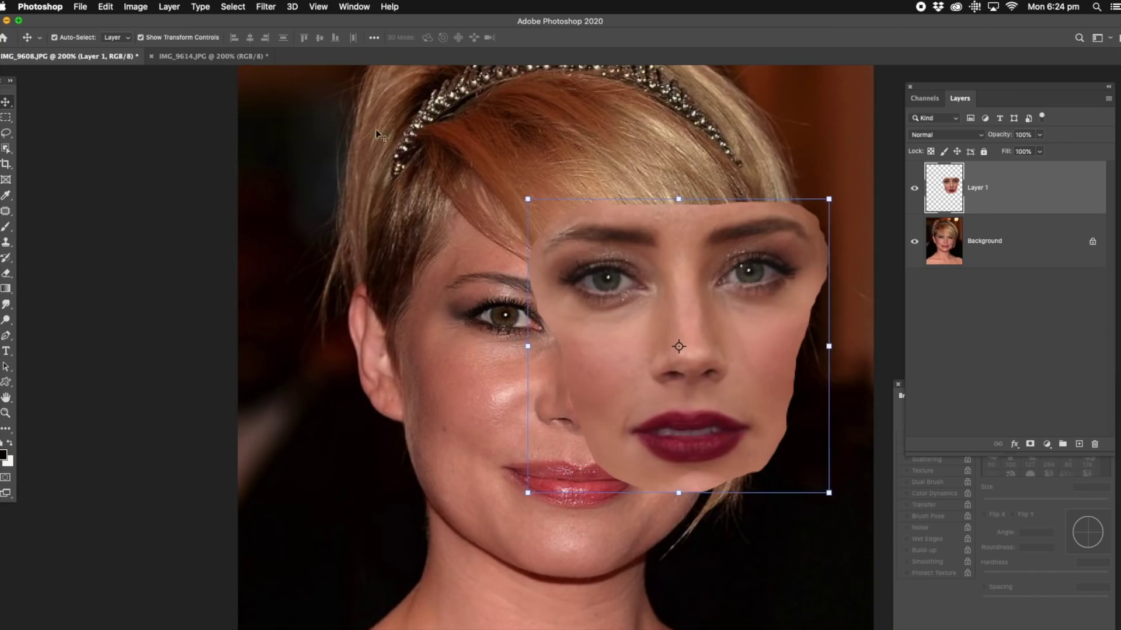
- Sharpen the pasted face layer with two passes of the same sharpening filter, shifting the layer slightly between passes
{"action": "left_click", "coordinate": [266, 7]}
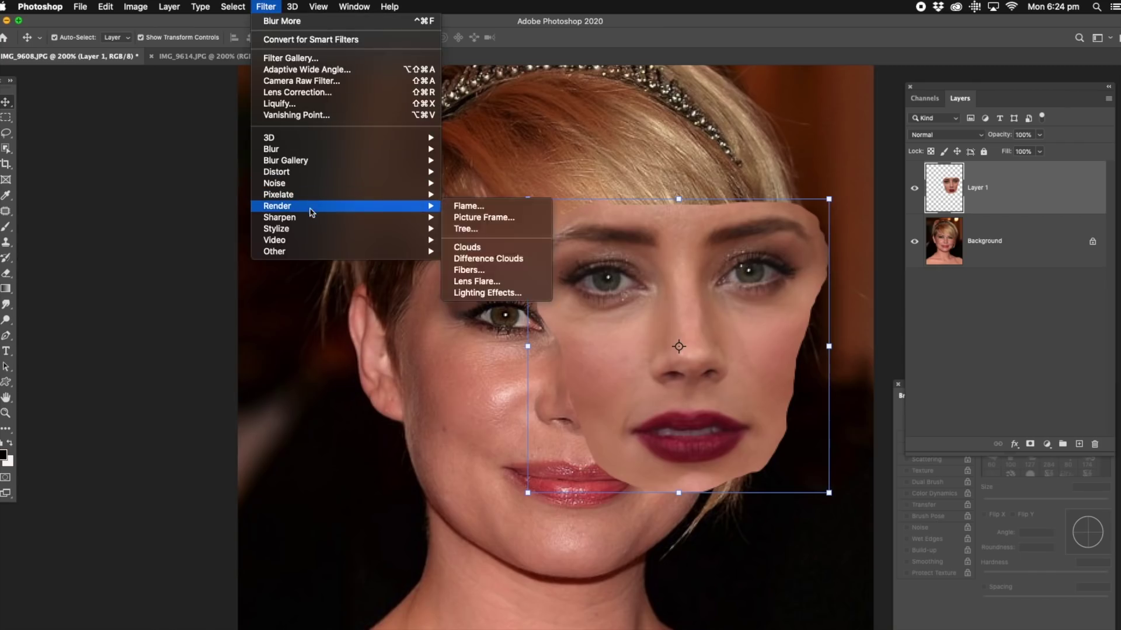
{"action": "mouse_move", "coordinate": [309, 222]}
{"action": "left_click", "coordinate": [466, 229]}
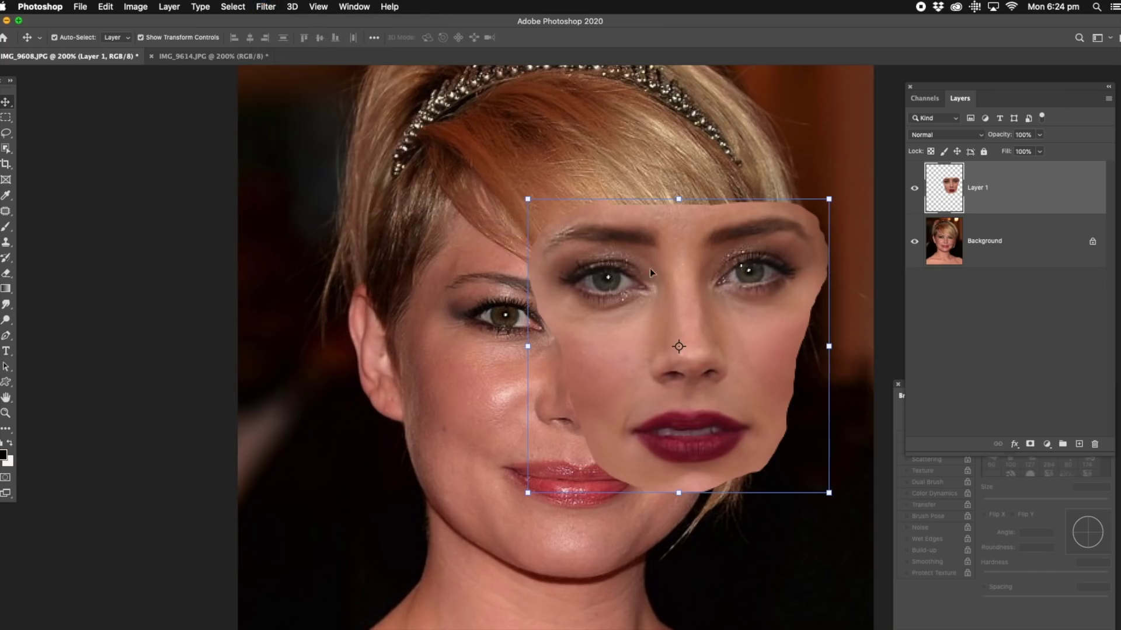
{"action": "left_click_drag", "start_coordinate": [658, 274], "coordinate": [684, 298]}
{"action": "left_click", "coordinate": [266, 7]}
{"action": "left_click", "coordinate": [269, 22]}
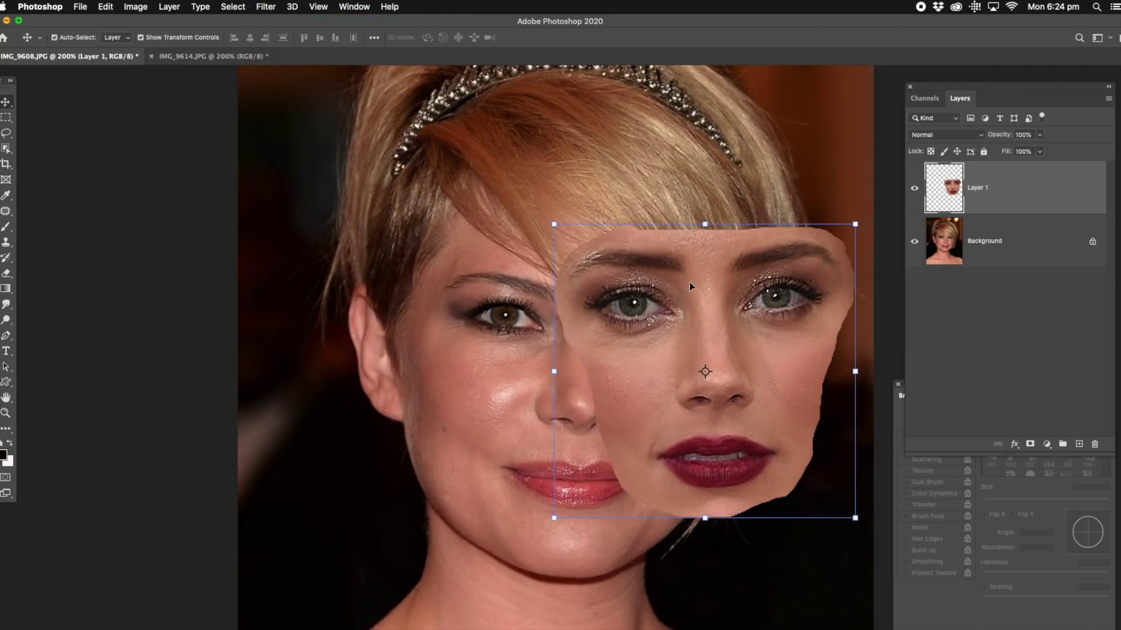
- Move the pasted face back over the underlying face, leaving part of the original cheek exposed for comparing skin tones
{"action": "left_click_drag", "start_coordinate": [692, 280], "coordinate": [583, 282]}
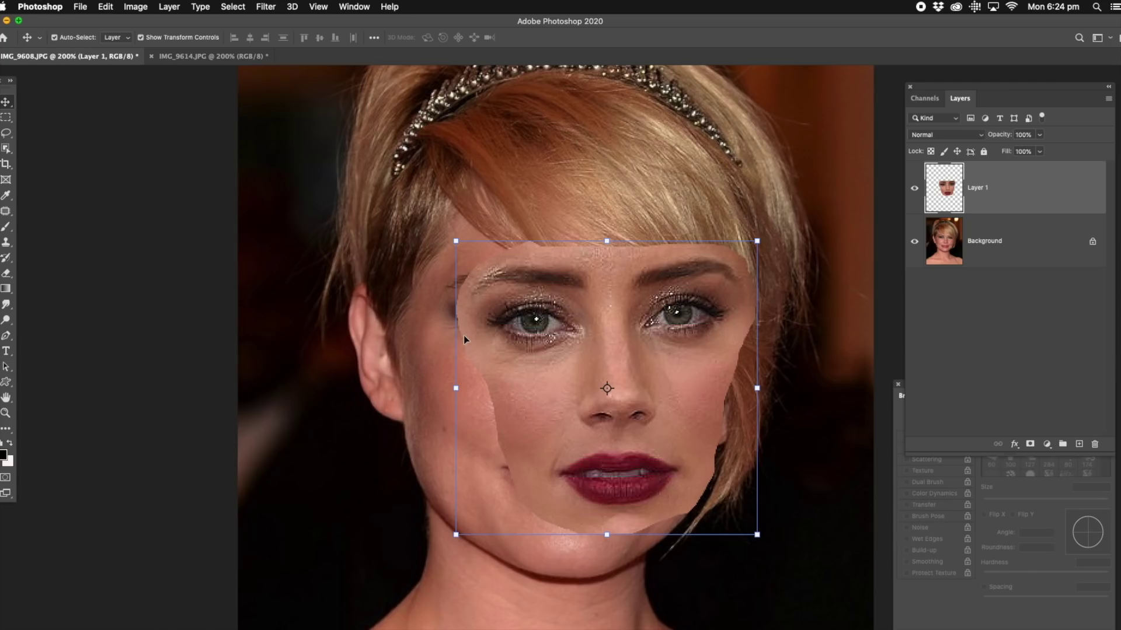
{"action": "mouse_move", "coordinate": [580, 296]}
{"action": "left_mouse_down"}
{"action": "mouse_move", "coordinate": [618, 286]}
{"action": "mouse_move", "coordinate": [597, 286]}
{"action": "left_mouse_up"}
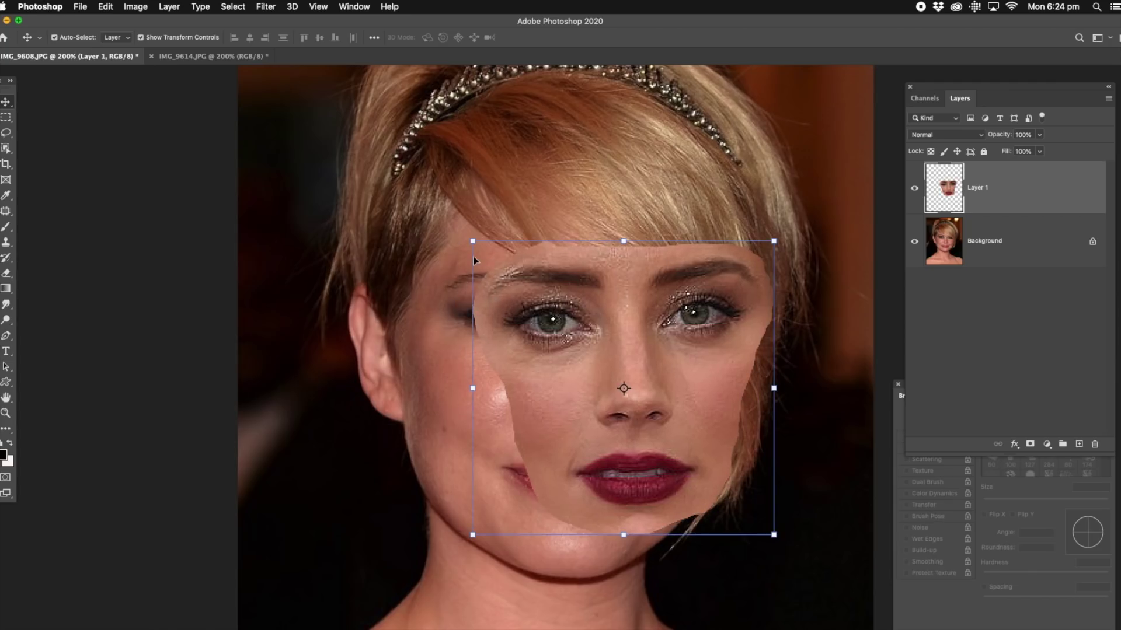
{"action": "left_click_drag", "start_coordinate": [625, 275], "coordinate": [634, 236]}
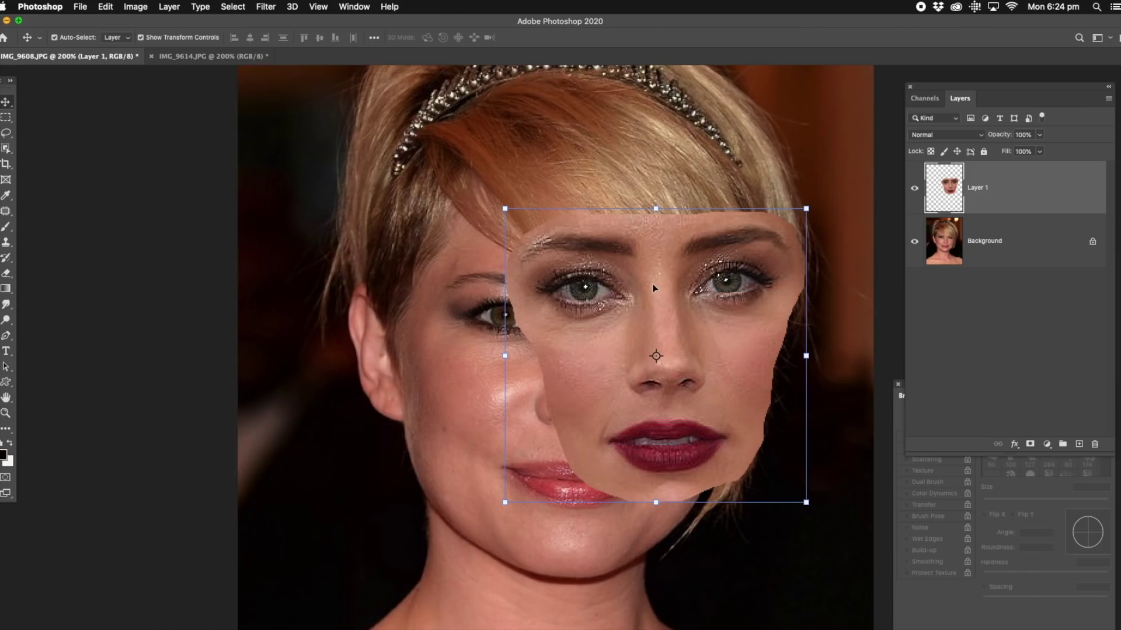
{"action": "left_click_drag", "start_coordinate": [654, 284], "coordinate": [608, 303]}
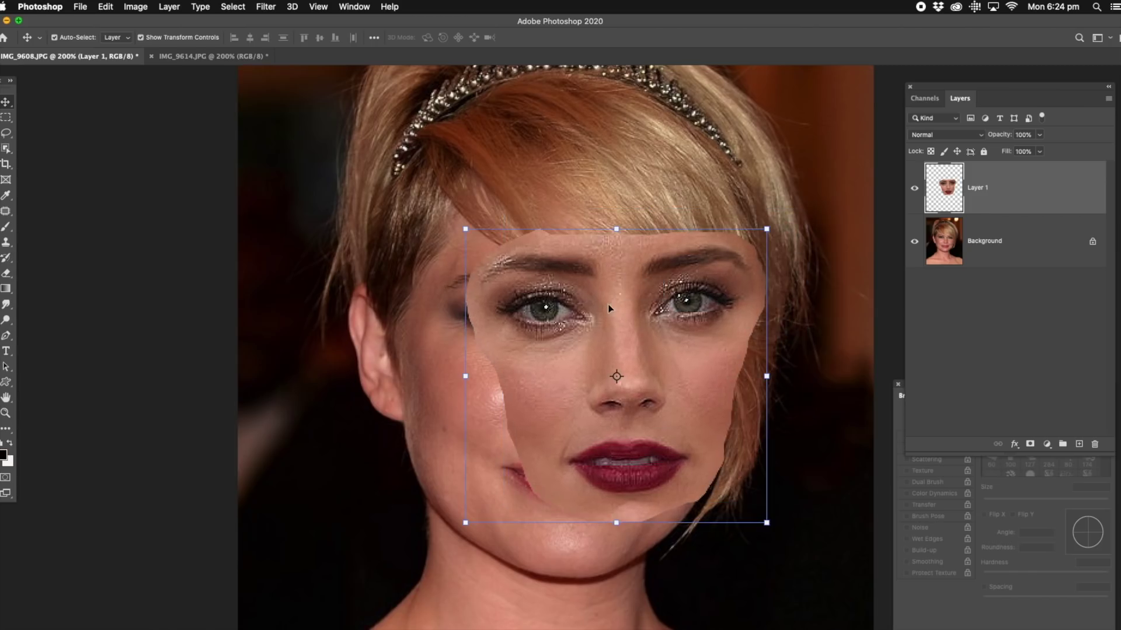
{"action": "mouse_move", "coordinate": [615, 306]}
{"action": "left_mouse_down"}
{"action": "mouse_move", "coordinate": [677, 308]}
{"action": "mouse_move", "coordinate": [624, 298]}
{"action": "left_mouse_up"}
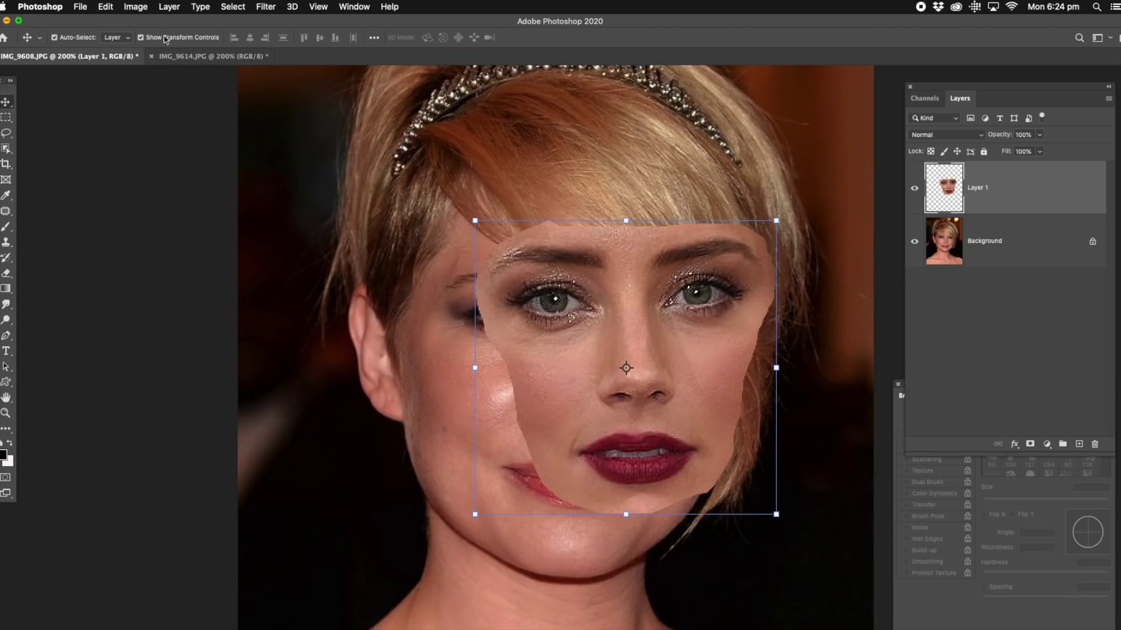
- Apply a Color Balance adjustment to the pasted face, shifting its midtones slightly toward red
{"action": "left_click", "coordinate": [139, 11]}
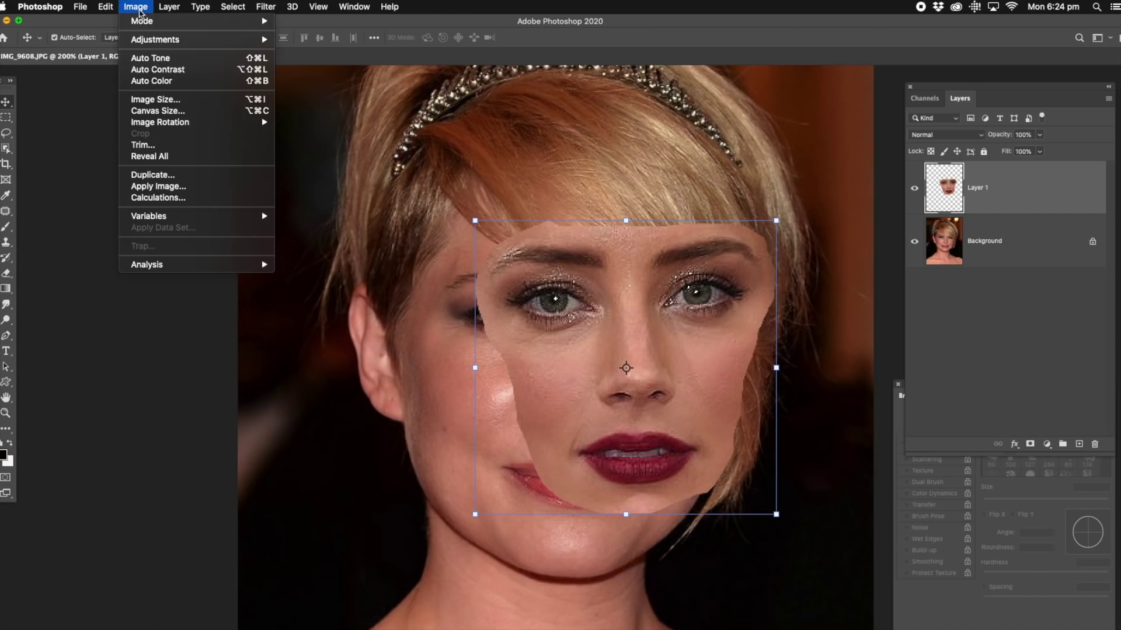
{"action": "mouse_move", "coordinate": [152, 40]}
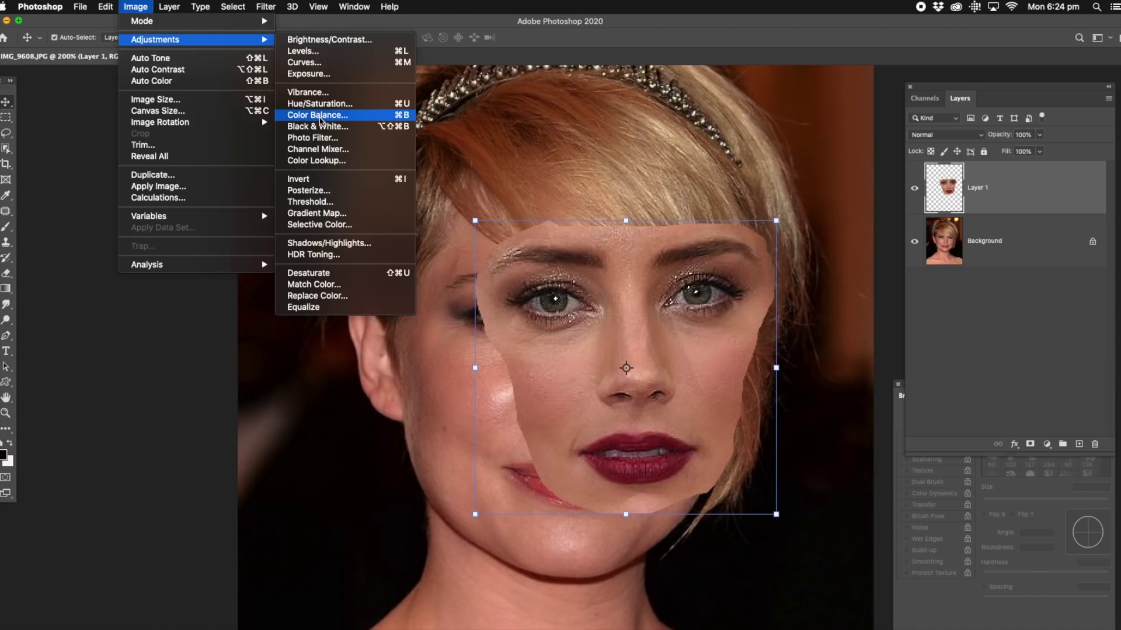
{"action": "left_click", "coordinate": [350, 111]}
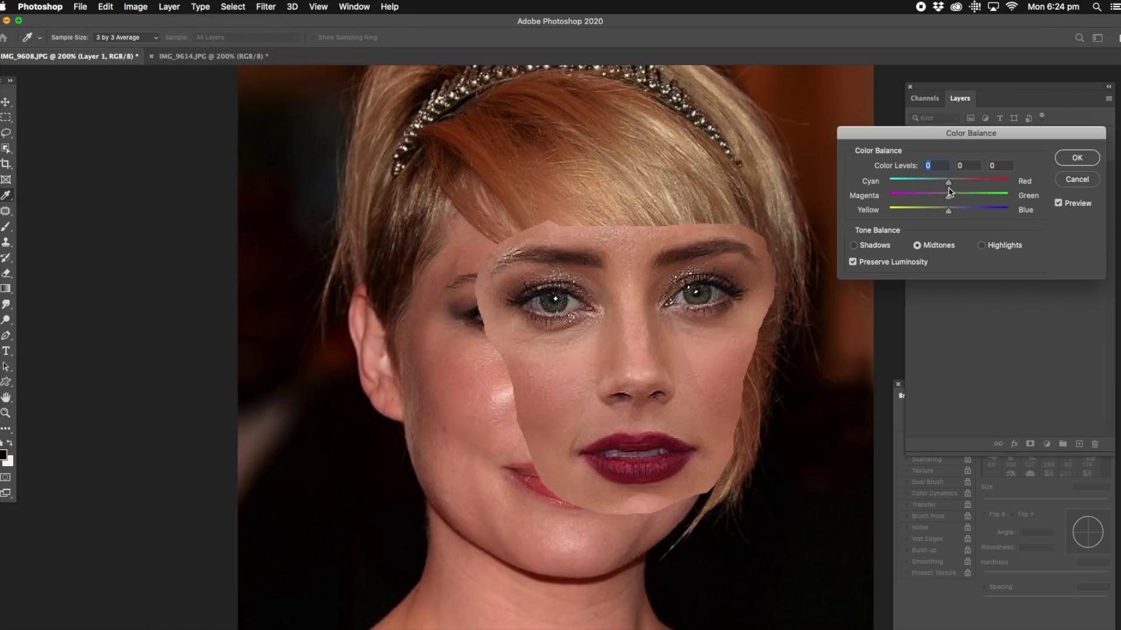
{"action": "left_click_drag", "start_coordinate": [949, 185], "coordinate": [953, 186]}
{"action": "left_click_drag", "start_coordinate": [955, 186], "coordinate": [960, 187]}
{"action": "left_click", "coordinate": [1077, 157]}
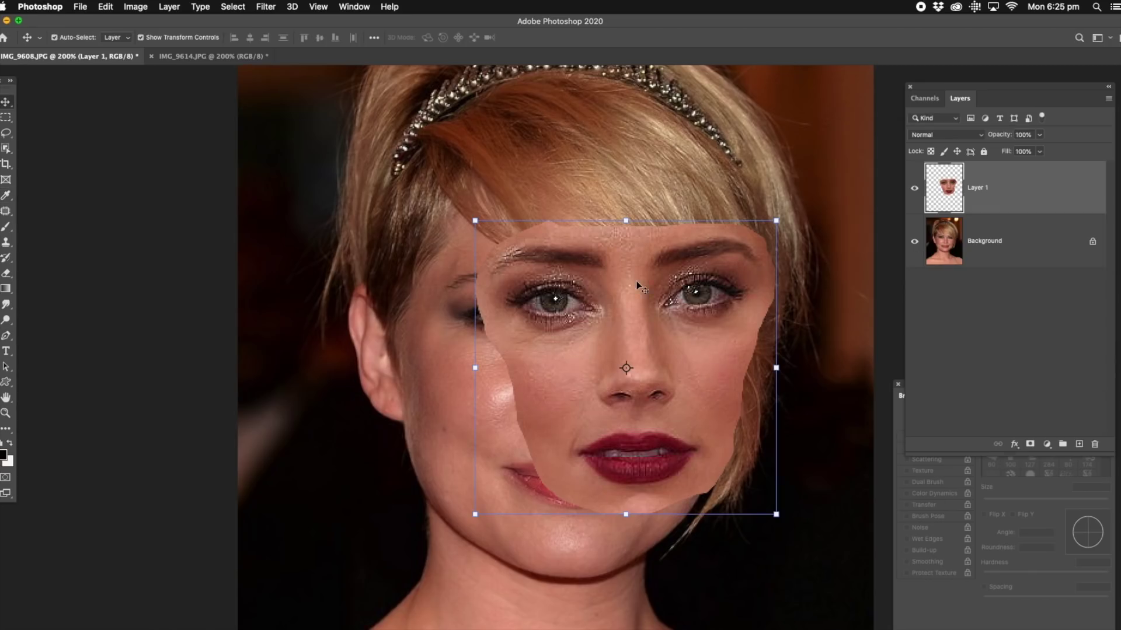
- Align the pasted face with the underlying features, rotating it about 5.6° and lowering its layer opacity to 71%
{"action": "left_click_drag", "start_coordinate": [630, 285], "coordinate": [586, 289]}
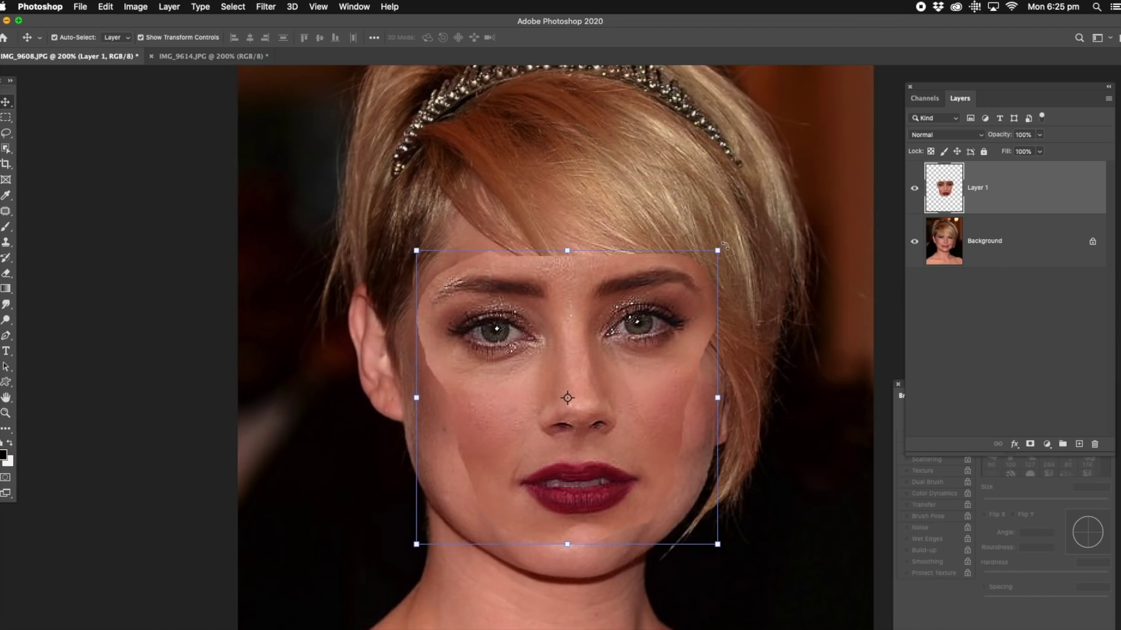
{"action": "left_click_drag", "start_coordinate": [725, 241], "coordinate": [758, 244]}
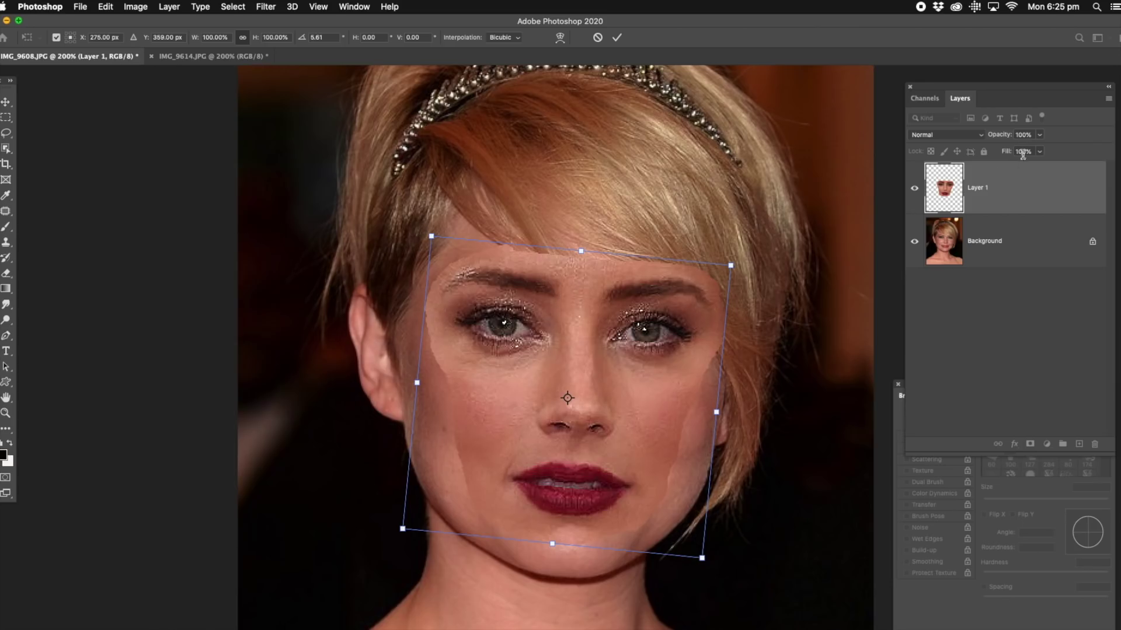
{"action": "left_click", "coordinate": [1040, 135]}
{"action": "left_click", "coordinate": [1023, 151]}
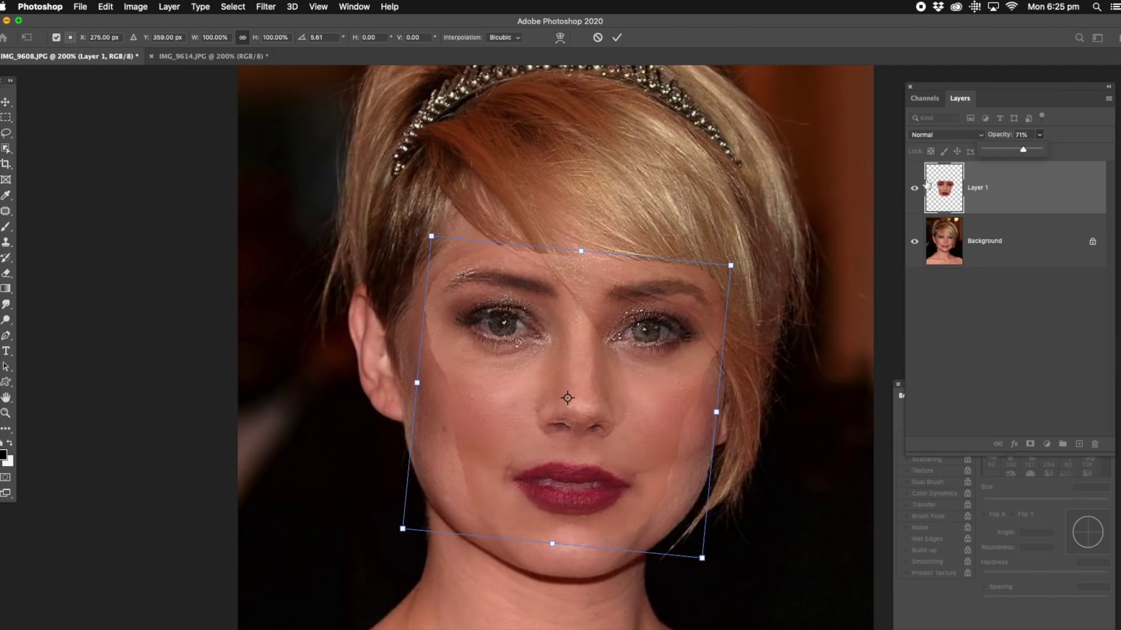
{"action": "mouse_move", "coordinate": [576, 294]}
{"action": "left_mouse_down"}
{"action": "mouse_move", "coordinate": [586, 279]}
{"action": "mouse_move", "coordinate": [569, 307]}
{"action": "mouse_move", "coordinate": [643, 233]}
{"action": "mouse_move", "coordinate": [627, 264]}
{"action": "mouse_move", "coordinate": [578, 283]}
{"action": "left_mouse_up"}
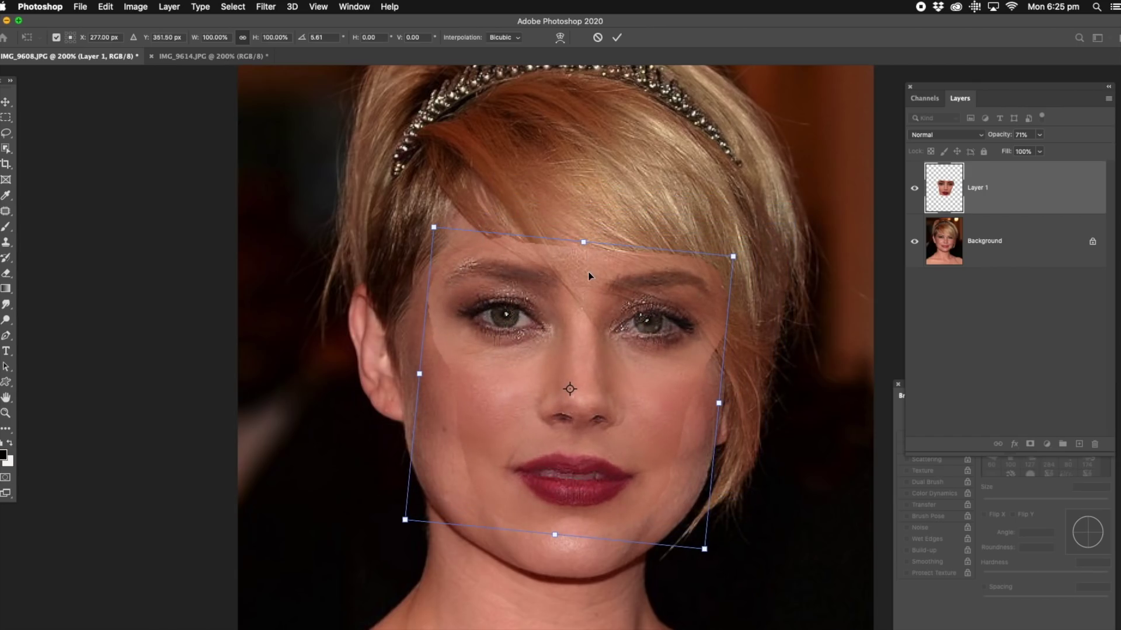
{"action": "mouse_move", "coordinate": [599, 385]}
{"action": "left_mouse_down"}
{"action": "mouse_move", "coordinate": [624, 365]}
{"action": "mouse_move", "coordinate": [583, 377]}
{"action": "mouse_move", "coordinate": [677, 309]}
{"action": "mouse_move", "coordinate": [702, 318]}
{"action": "mouse_move", "coordinate": [586, 363]}
{"action": "mouse_move", "coordinate": [592, 374]}
{"action": "left_mouse_up"}
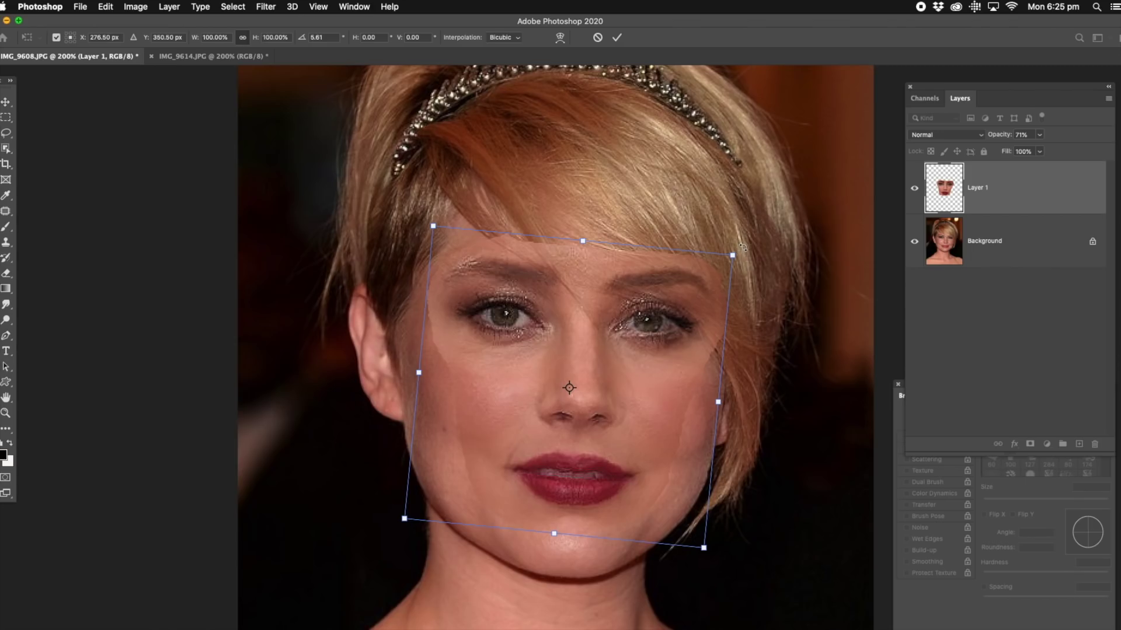
- Refine the face layer's alignment over the eyes with a rotation of about 7.2° and a layer opacity of 57%
{"action": "left_click_drag", "start_coordinate": [744, 248], "coordinate": [768, 238]}
{"action": "left_click_drag", "start_coordinate": [627, 294], "coordinate": [626, 297]}
{"action": "left_click_drag", "start_coordinate": [1041, 135], "coordinate": [1031, 150]}
{"action": "left_click_drag", "start_coordinate": [600, 290], "coordinate": [595, 315]}
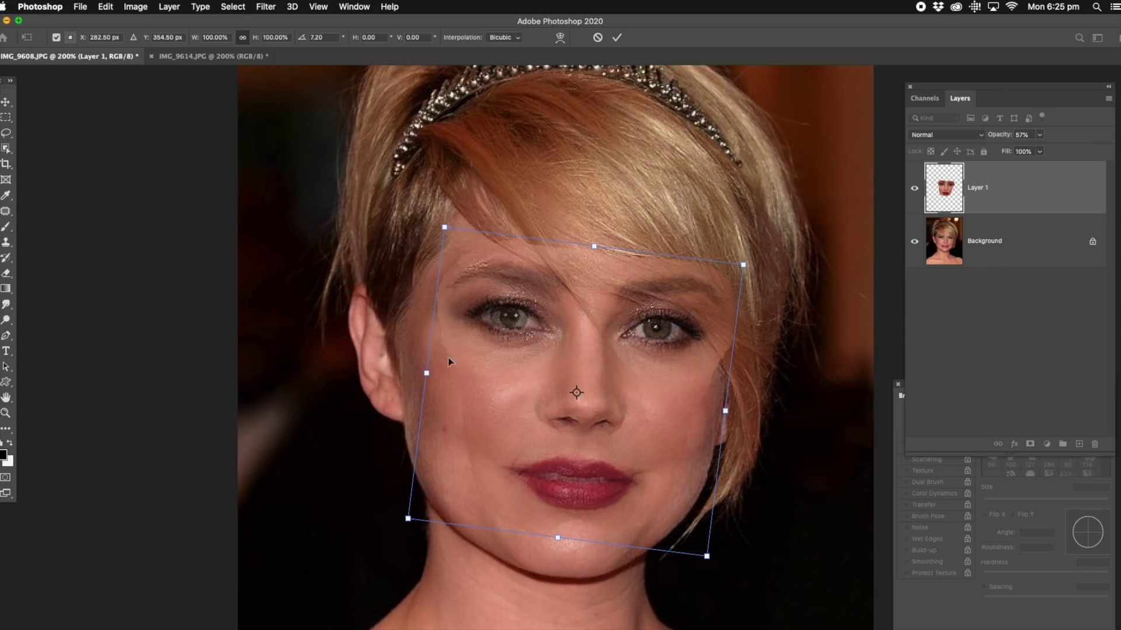
- Scale the face layer to about 103.4%, nudge it onto the underlying eyes and commit the transform
{"action": "left_click_drag", "start_coordinate": [426, 373], "coordinate": [415, 372]}
{"action": "left_click_drag", "start_coordinate": [576, 288], "coordinate": [579, 288]}
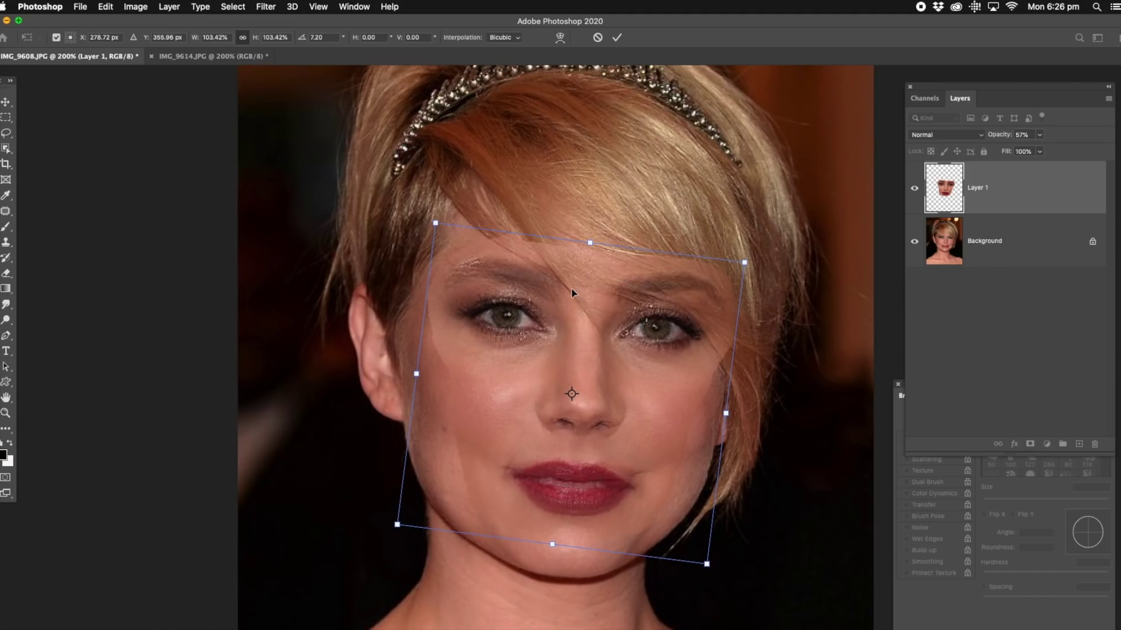
{"action": "left_click", "coordinate": [5, 133]}
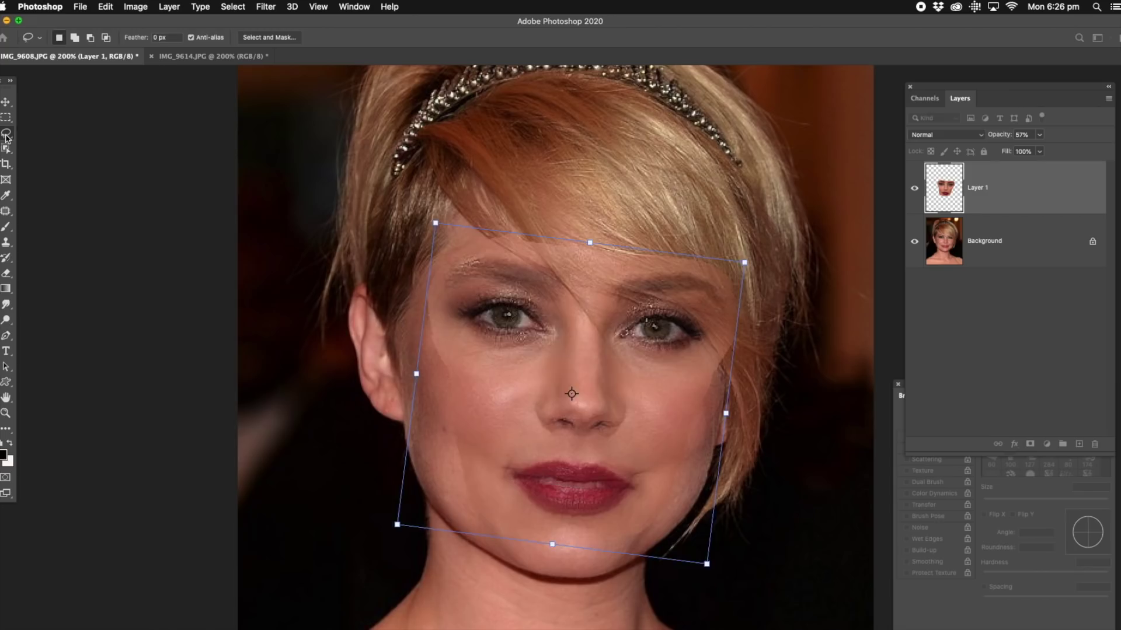
- Restore the face layer's opacity to 100%, leaving the layer active with nothing selected
{"action": "left_click", "coordinate": [1040, 135]}
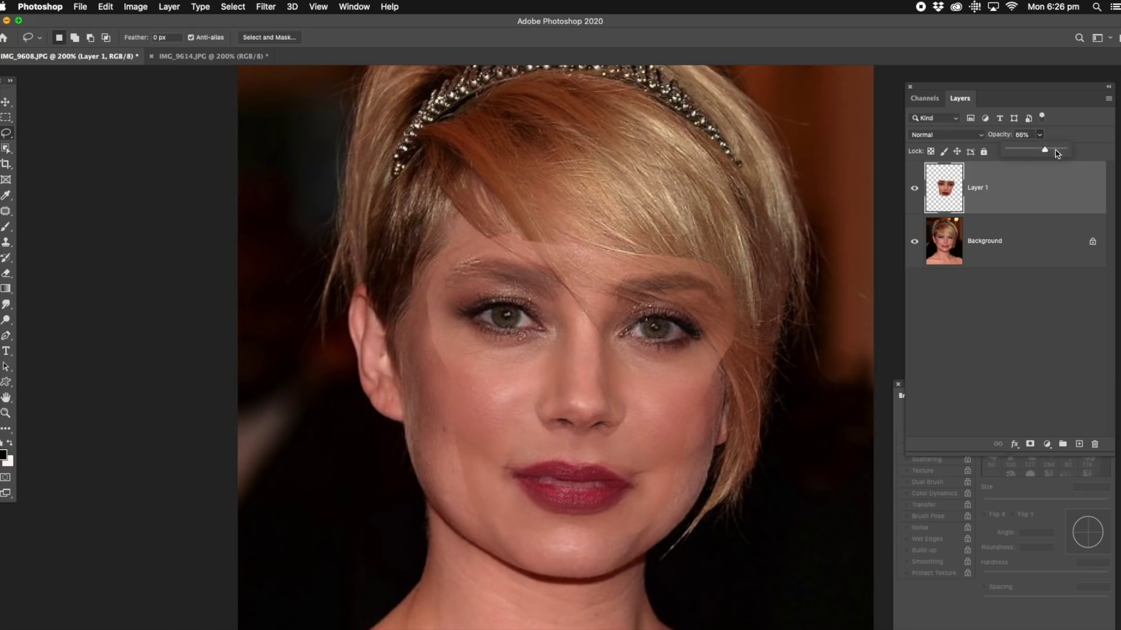
{"action": "left_click_drag", "start_coordinate": [1040, 151], "coordinate": [1062, 150]}
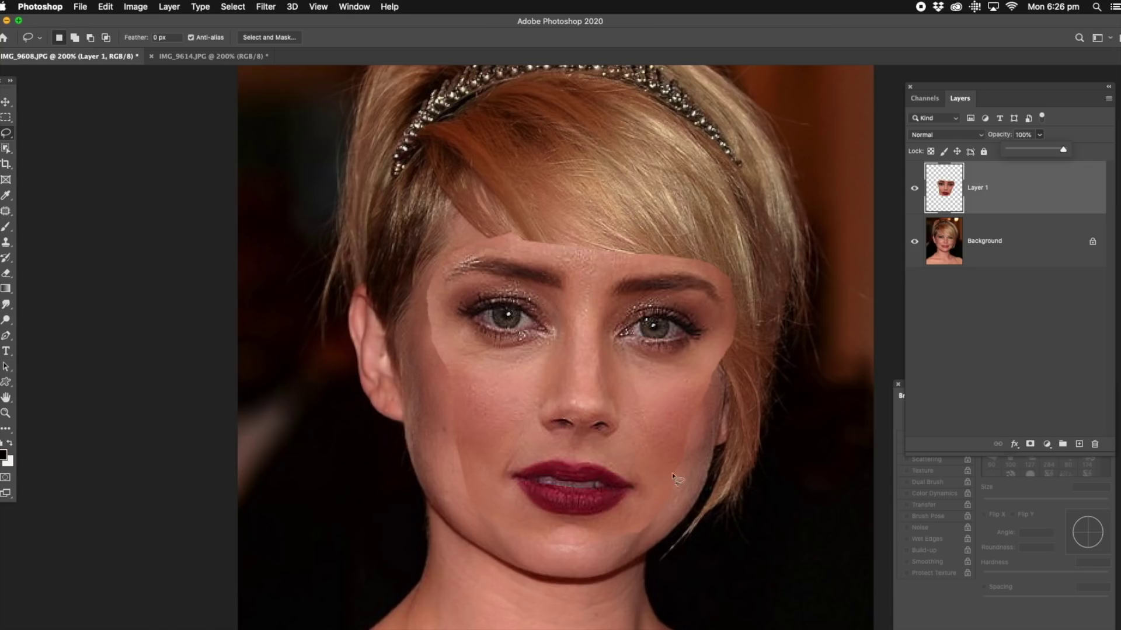
{"action": "left_click", "coordinate": [985, 204]}
{"action": "mouse_move", "coordinate": [636, 515]}
{"action": "left_mouse_down"}
{"action": "mouse_move", "coordinate": [607, 537]}
{"action": "mouse_move", "coordinate": [646, 553]}
{"action": "mouse_move", "coordinate": [701, 494]}
{"action": "mouse_move", "coordinate": [678, 482]}
{"action": "left_mouse_up"}
{"action": "key", "text": "ctrl+d"}
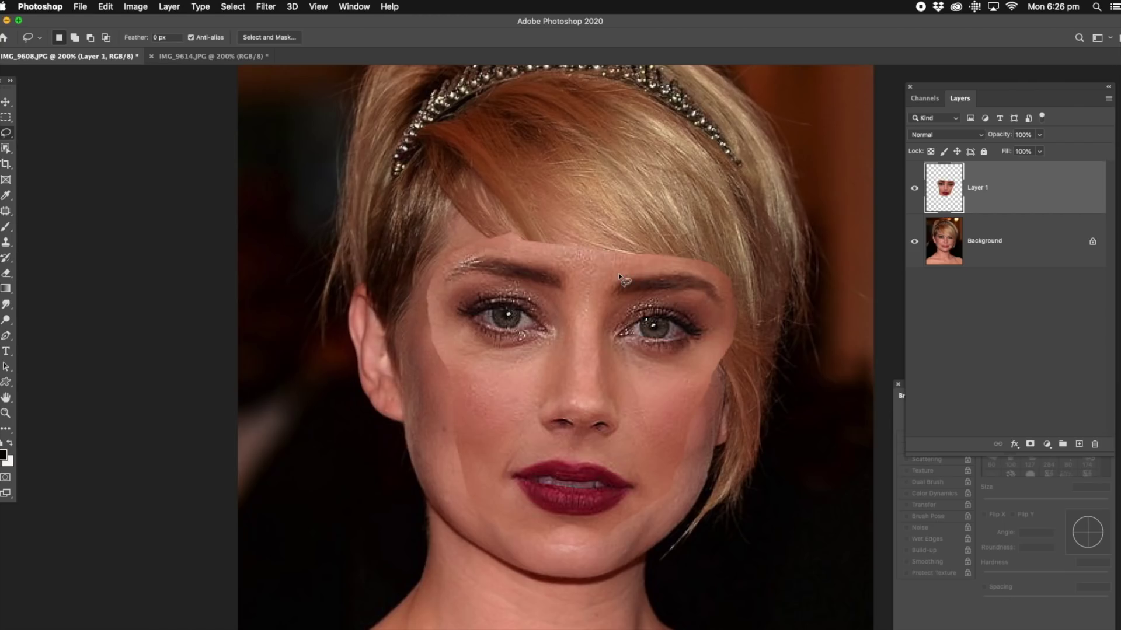
- Duplicate the Background layer as Background copy within IMG_9608.JPG and hide the original Background layer
{"action": "left_click", "coordinate": [1001, 250]}
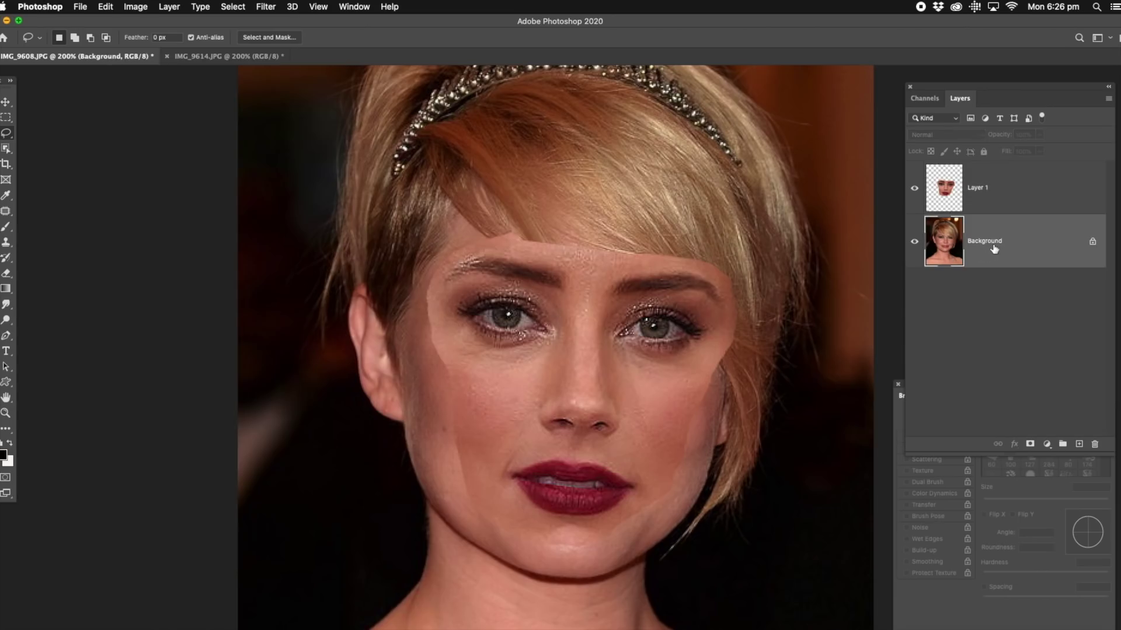
{"action": "right_click", "coordinate": [994, 249]}
{"action": "left_click", "coordinate": [1028, 269]}
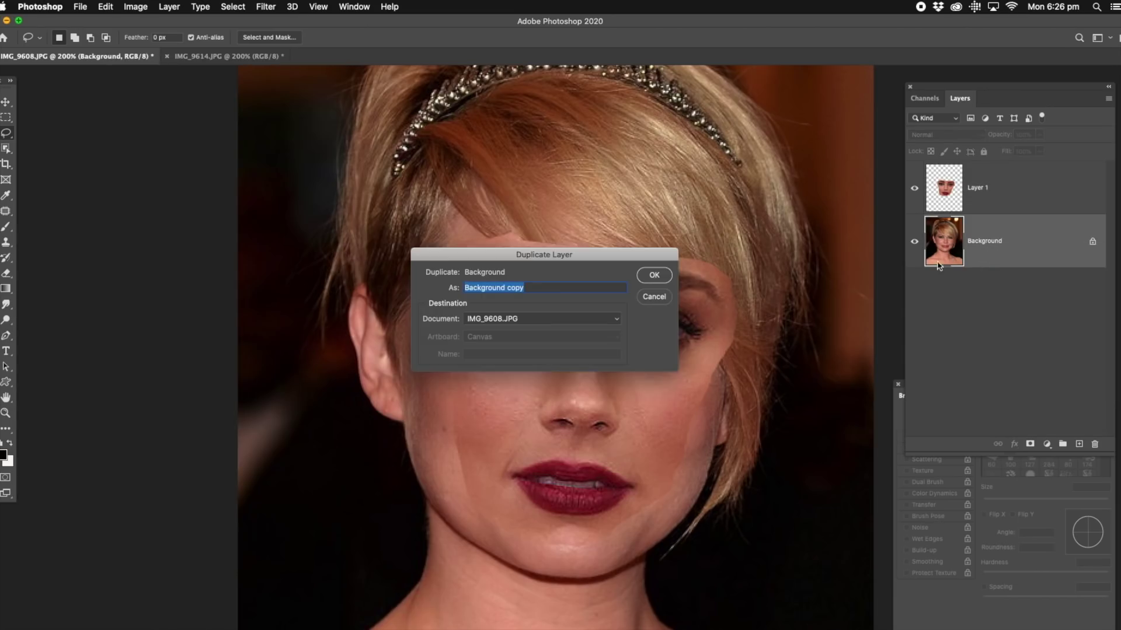
{"action": "left_click", "coordinate": [655, 273]}
{"action": "left_click", "coordinate": [914, 294]}
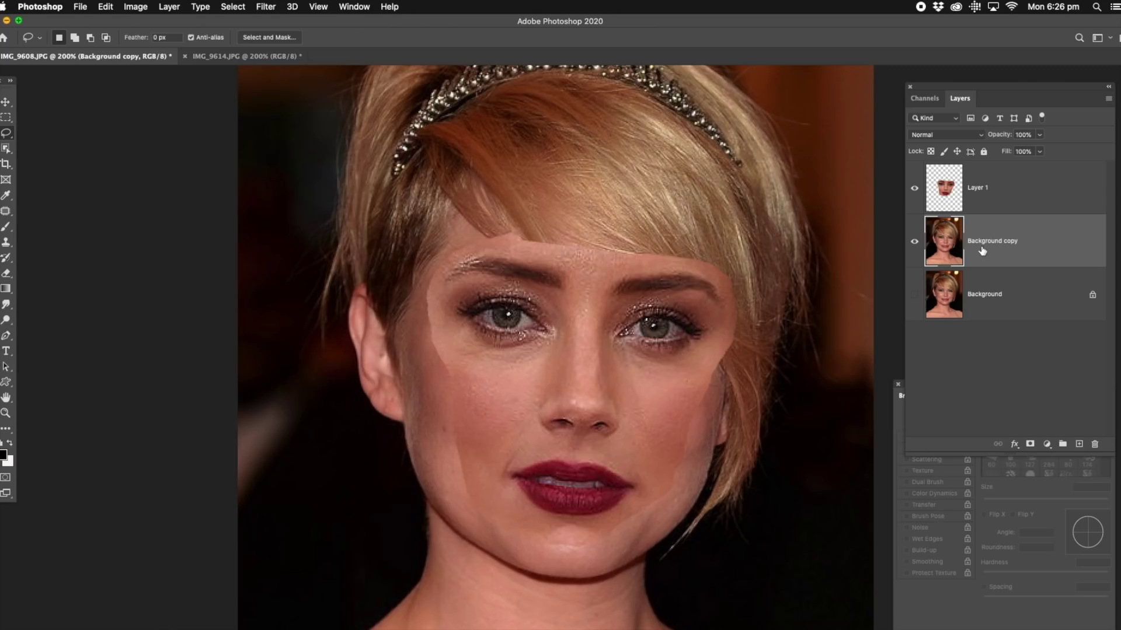
- Load the outline of the pasted face on Layer 1 as a selection
{"action": "left_click", "coordinate": [982, 190]}
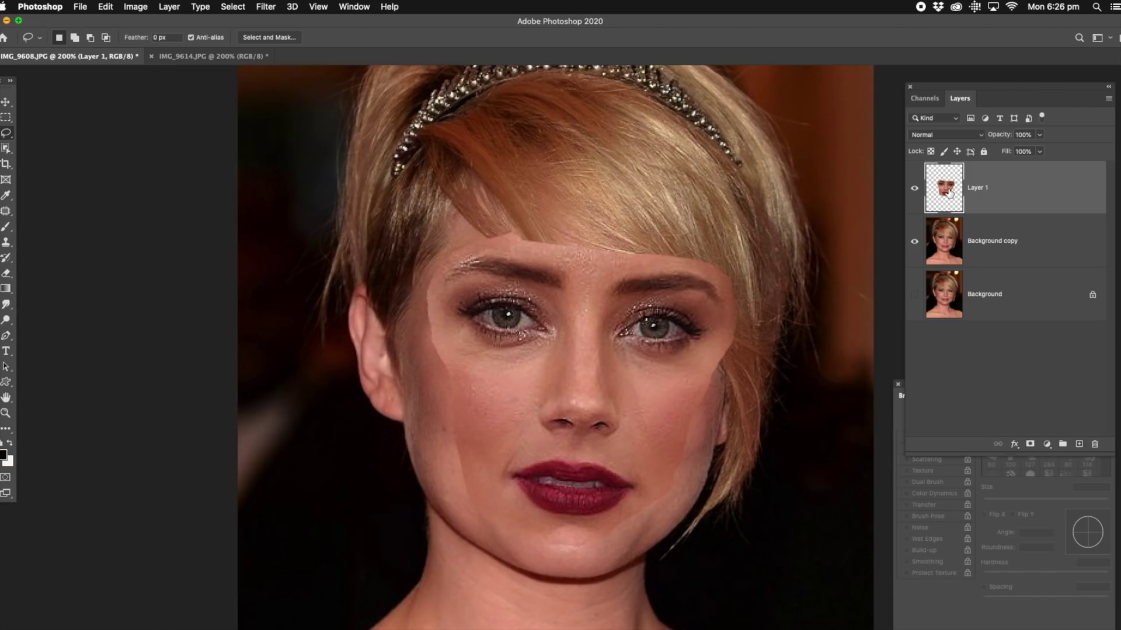
{"action": "left_click", "coordinate": [946, 192], "text": "super"}
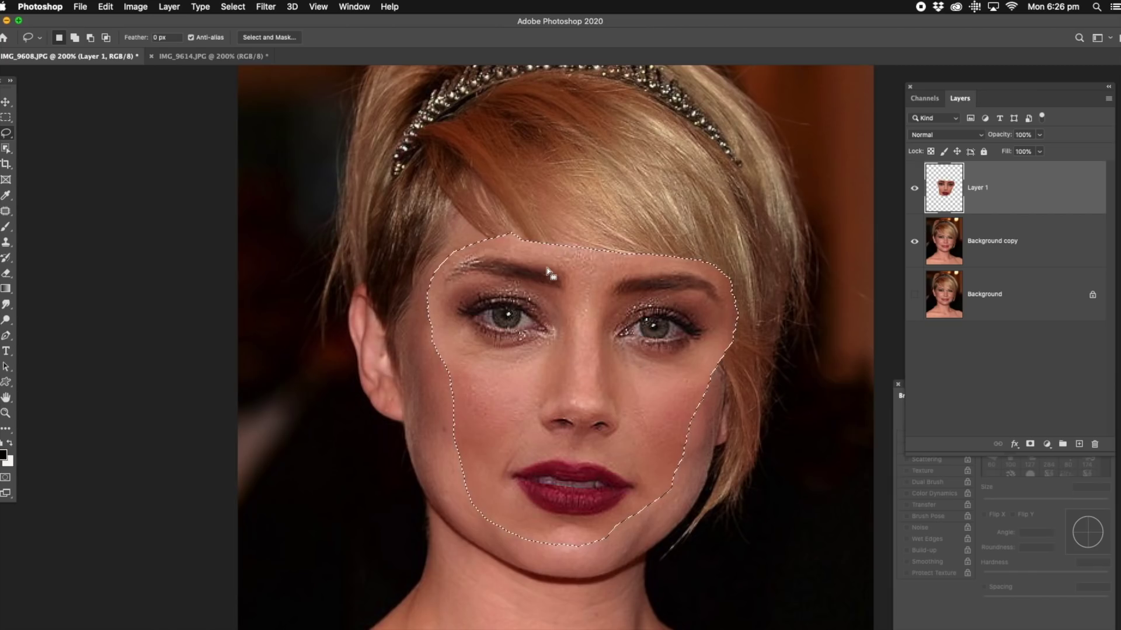
- Contract the face selection by 5 pixels
{"action": "left_click", "coordinate": [235, 7]}
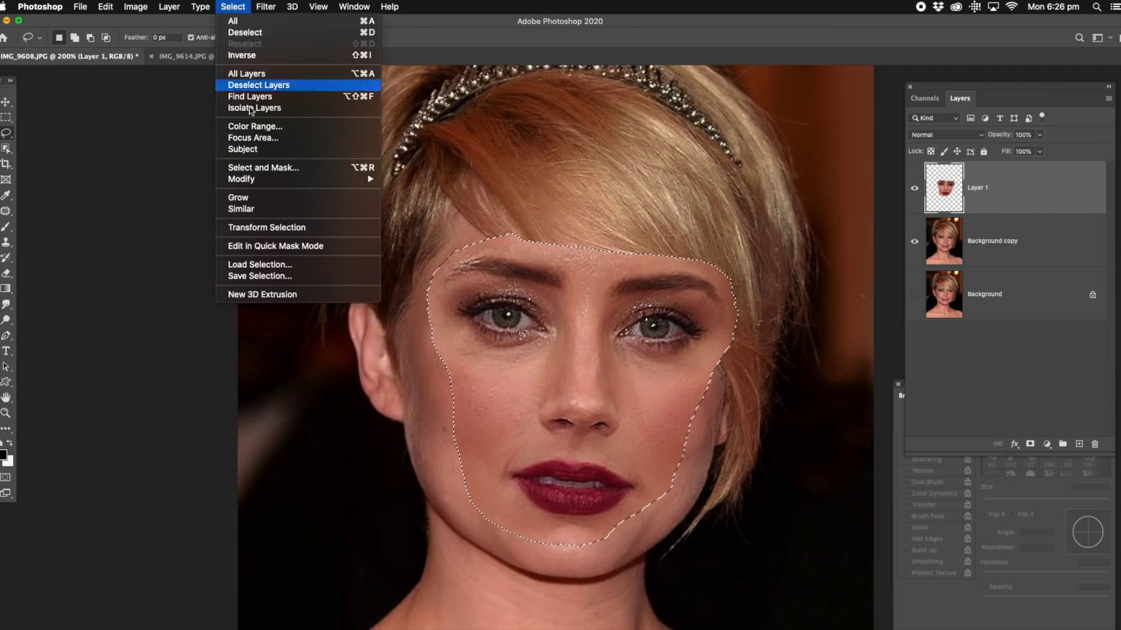
{"action": "mouse_move", "coordinate": [252, 180]}
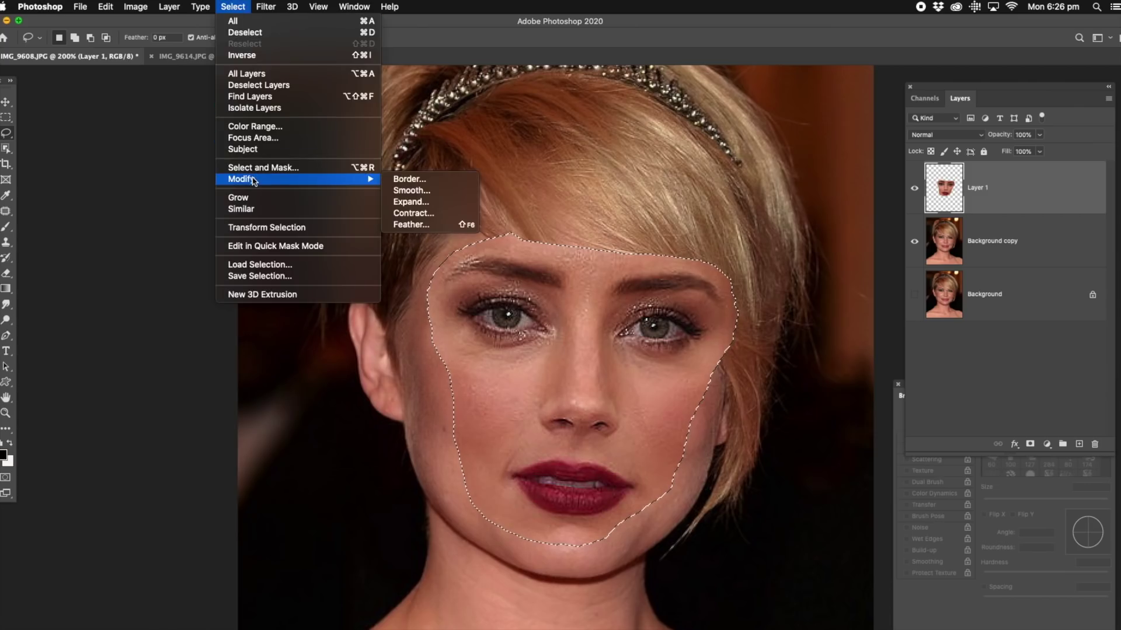
{"action": "left_click", "coordinate": [441, 215]}
{"action": "left_click_drag", "start_coordinate": [600, 300], "coordinate": [676, 142]}
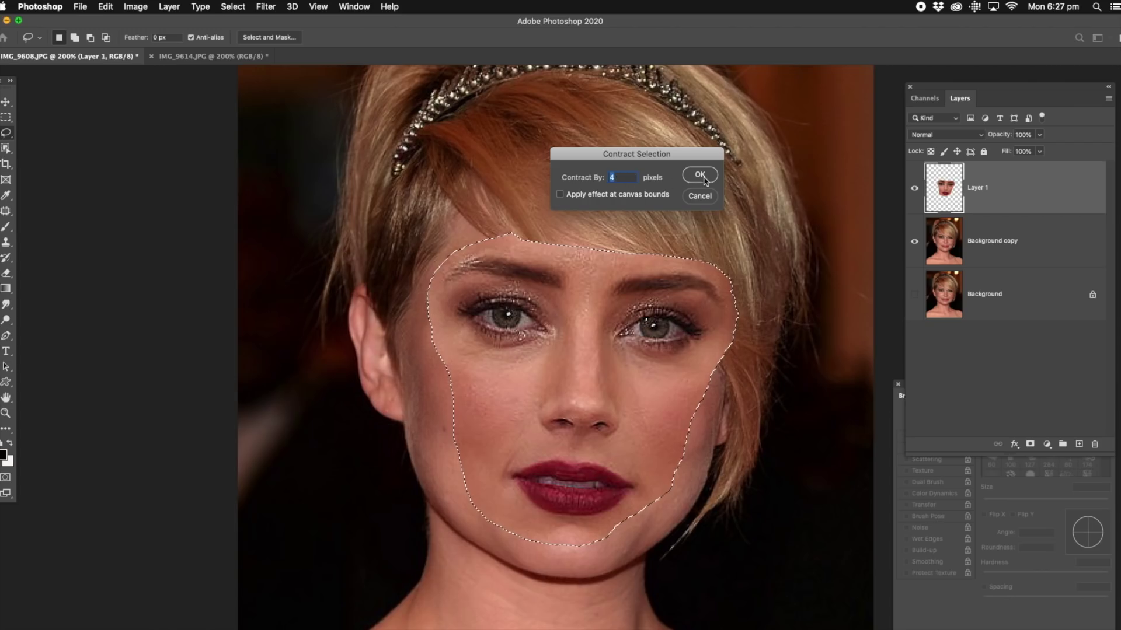
{"action": "type", "text": "5"}
{"action": "left_click", "coordinate": [699, 176]}
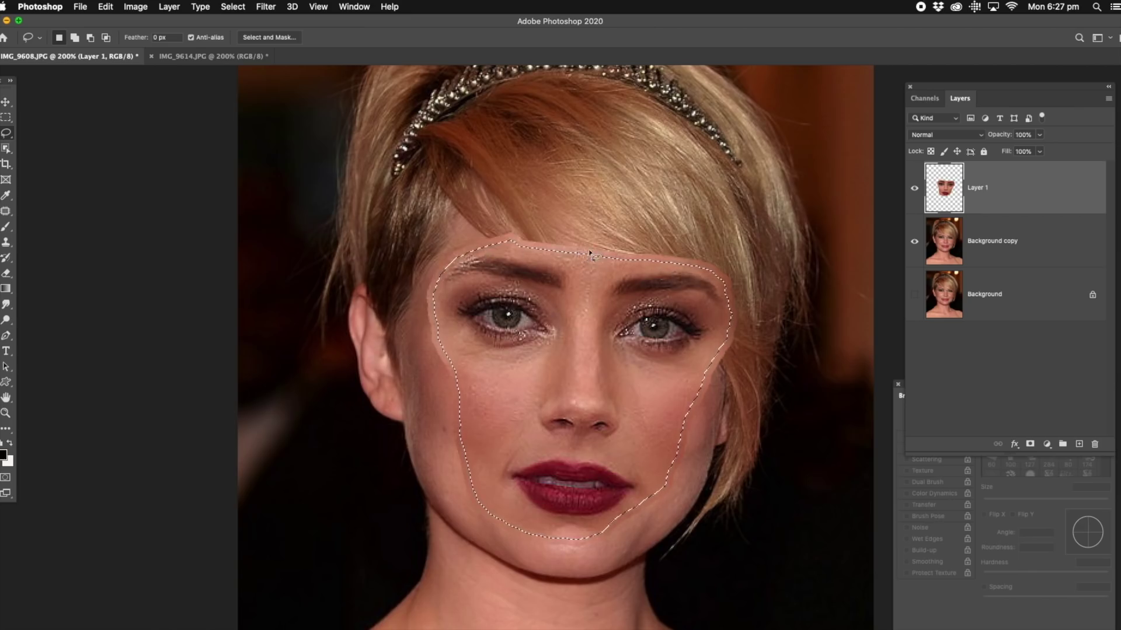
- Delete the selected face area from the Background copy layer, keeping the selection active
{"action": "left_click", "coordinate": [6, 413]}
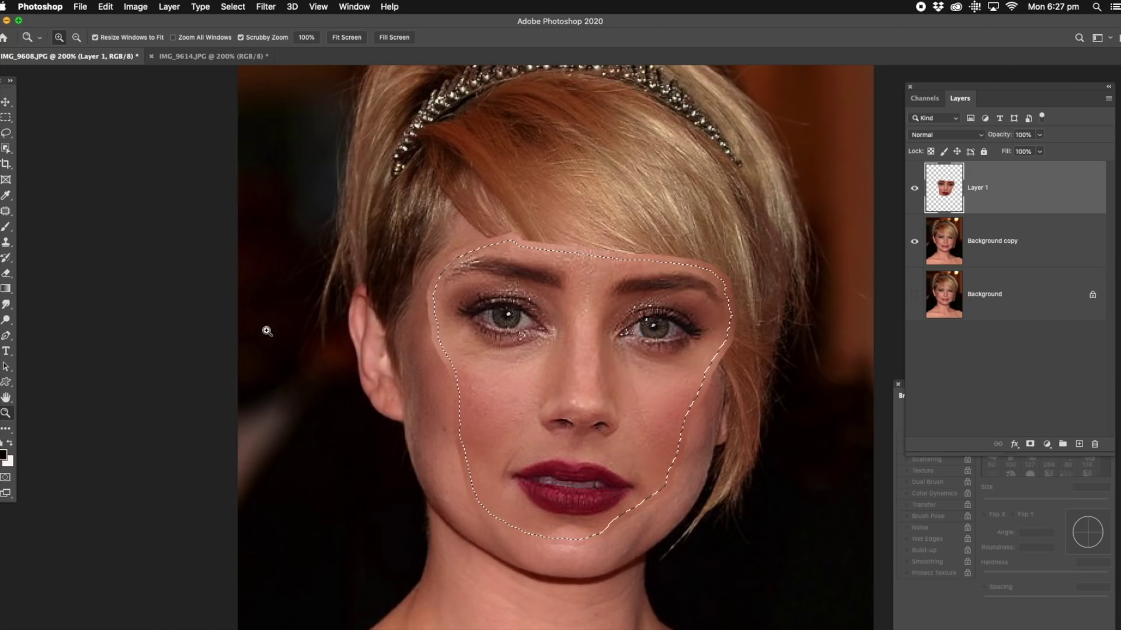
{"action": "left_click", "coordinate": [654, 266]}
{"action": "left_click", "coordinate": [654, 266]}
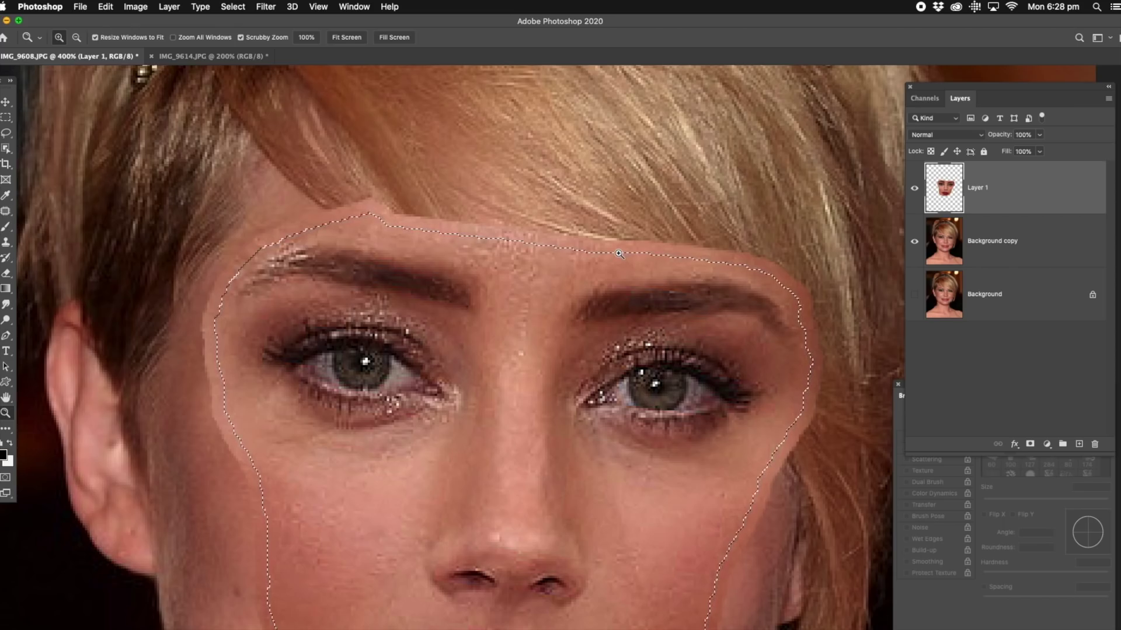
{"action": "right_click", "coordinate": [555, 215]}
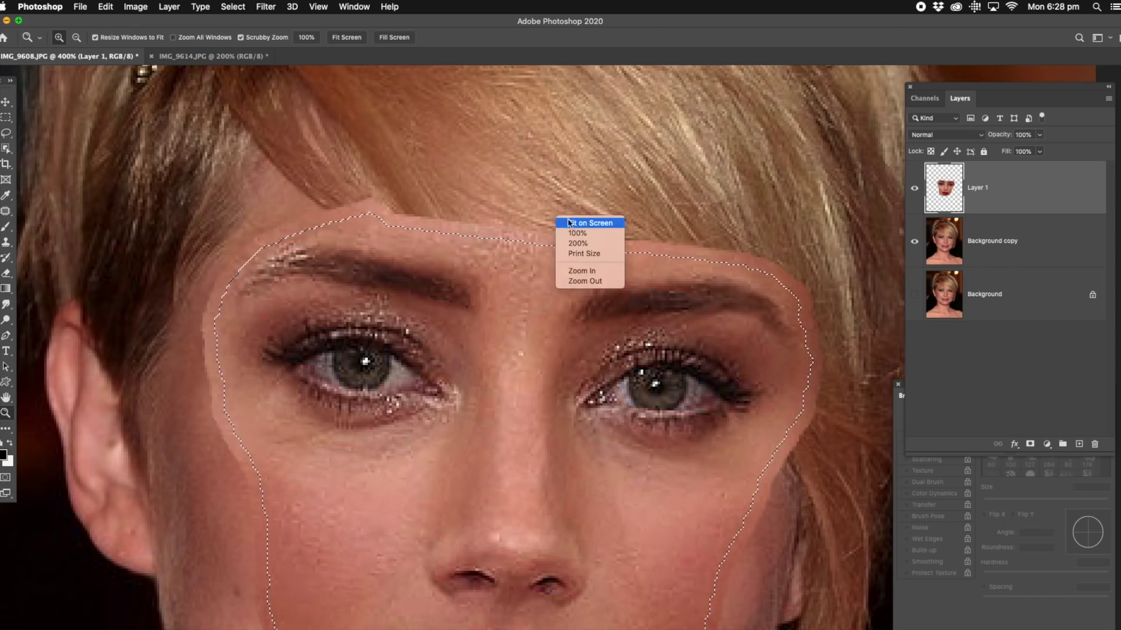
{"action": "left_click", "coordinate": [568, 223]}
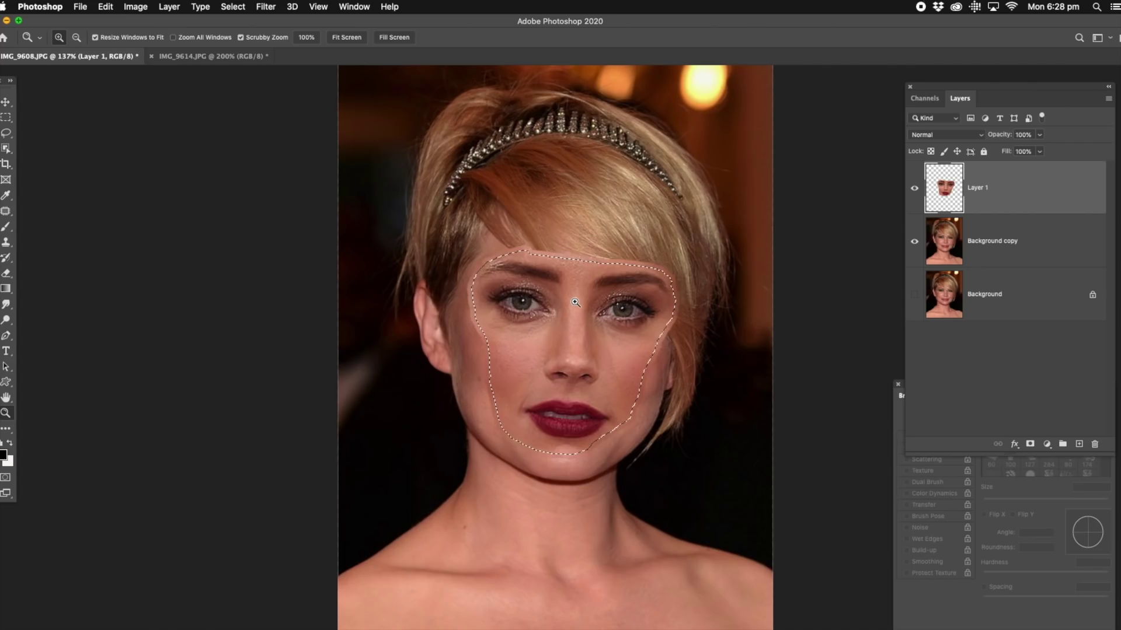
{"action": "left_click", "coordinate": [946, 244]}
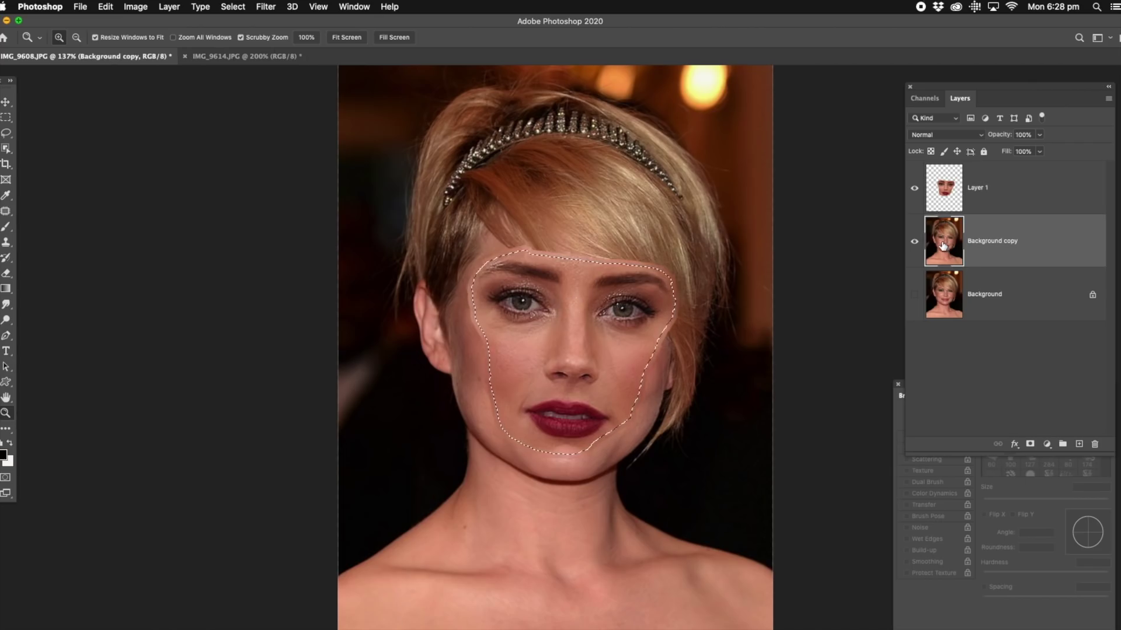
{"action": "key", "text": "Delete"}
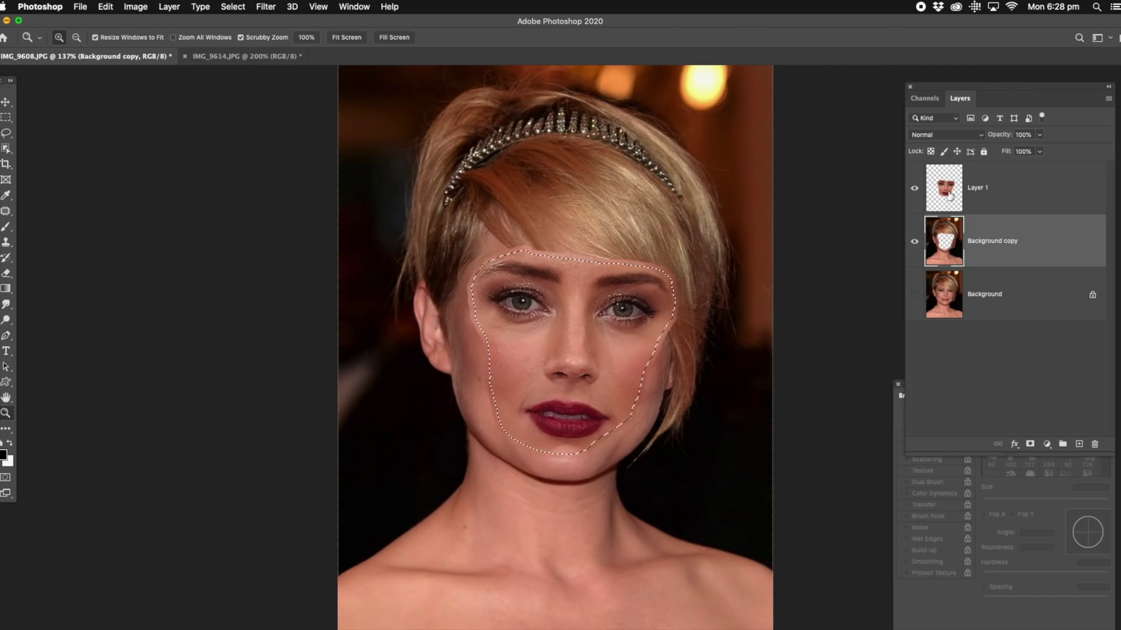
- Auto-blend Layer 1 and Background copy with the Panorama method, Seamless Tones and Colors, and Content Aware Fill Transparent Areas
{"action": "left_click", "coordinate": [978, 197]}
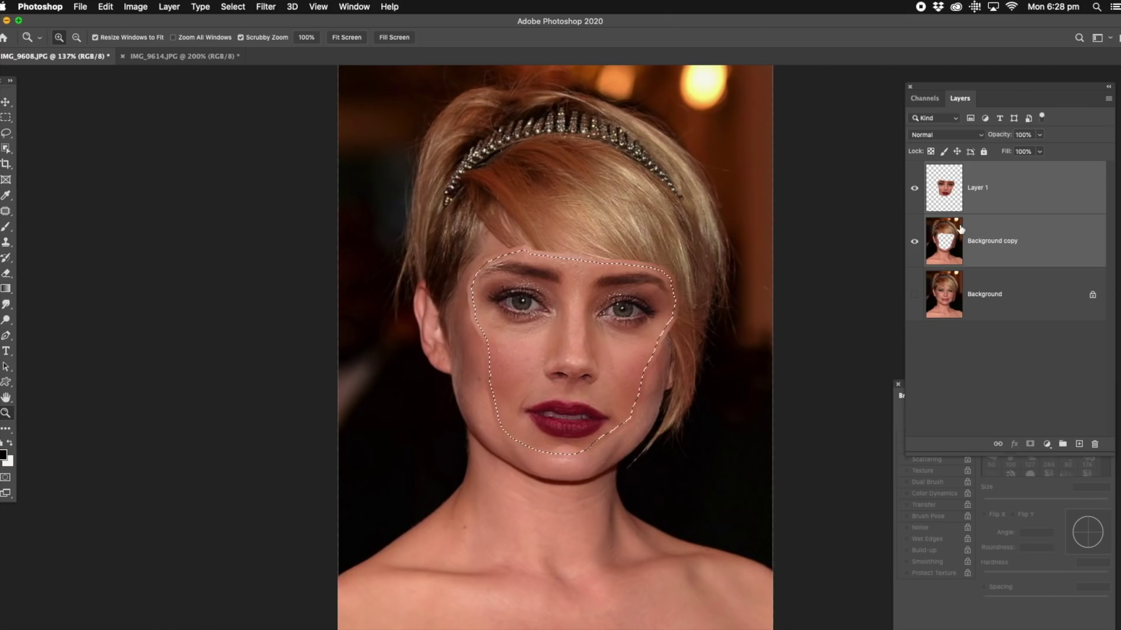
{"action": "left_click", "coordinate": [106, 7]}
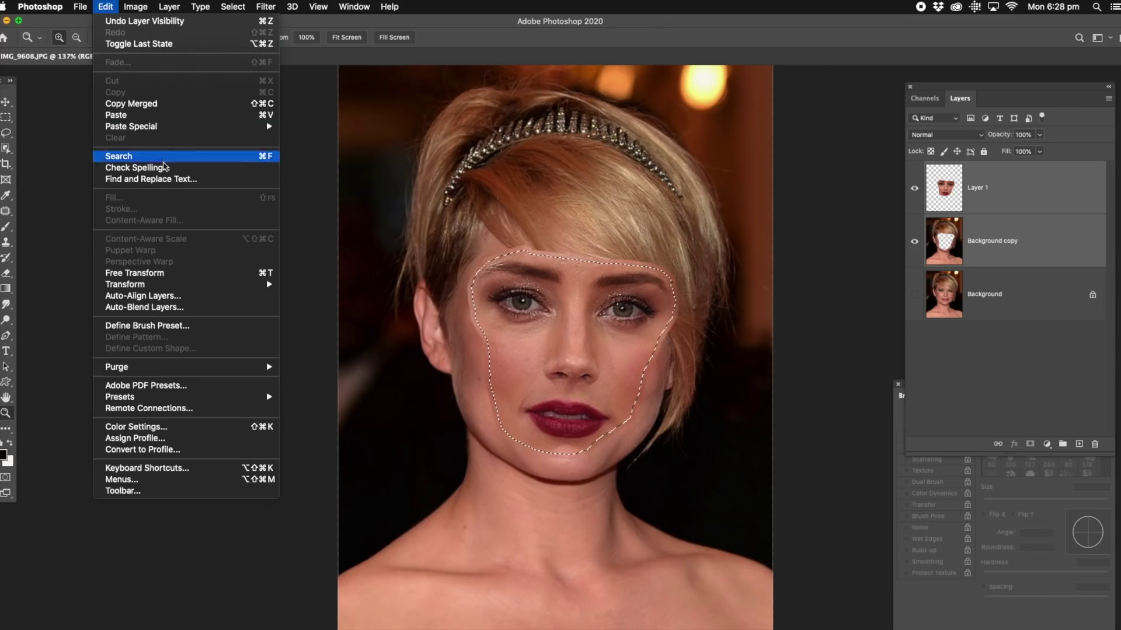
{"action": "mouse_move", "coordinate": [202, 284]}
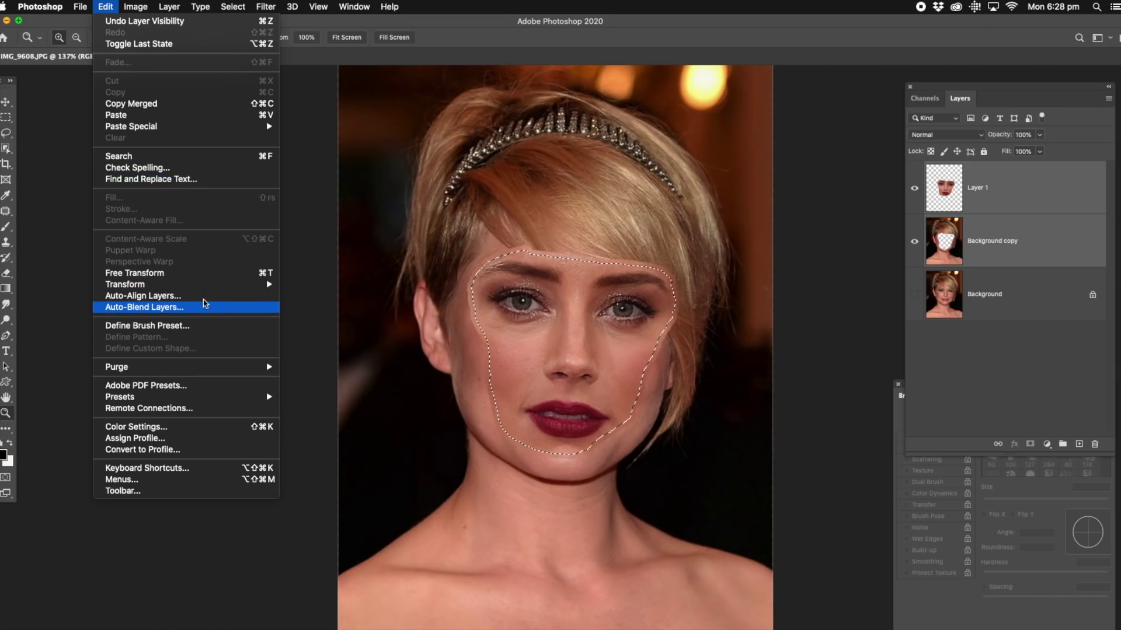
{"action": "left_click", "coordinate": [205, 307]}
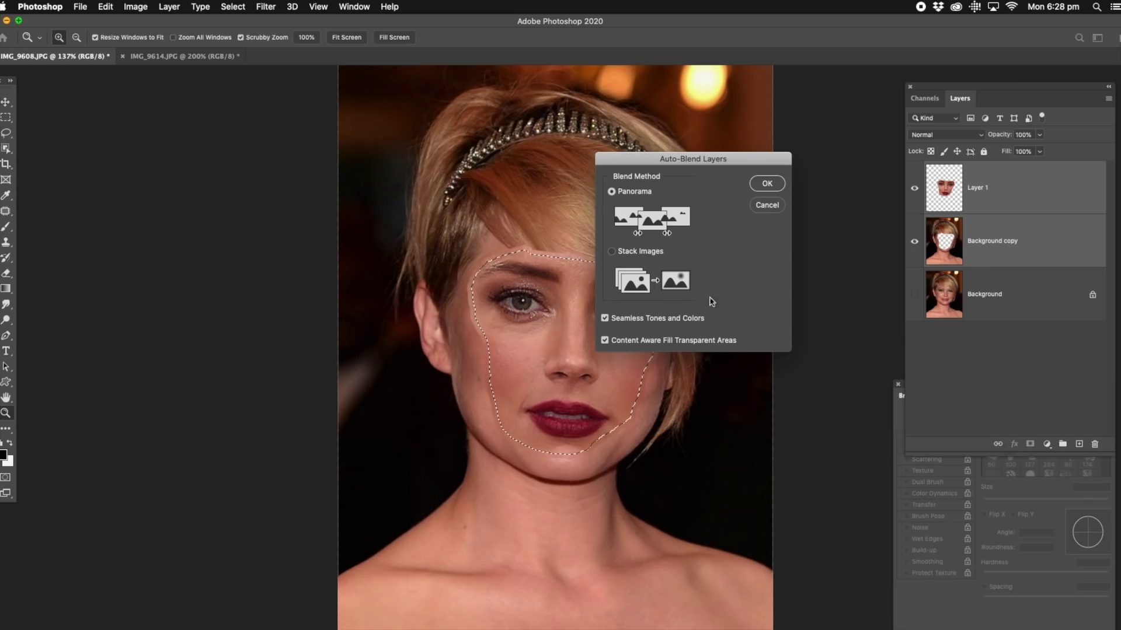
{"action": "left_click", "coordinate": [765, 184]}
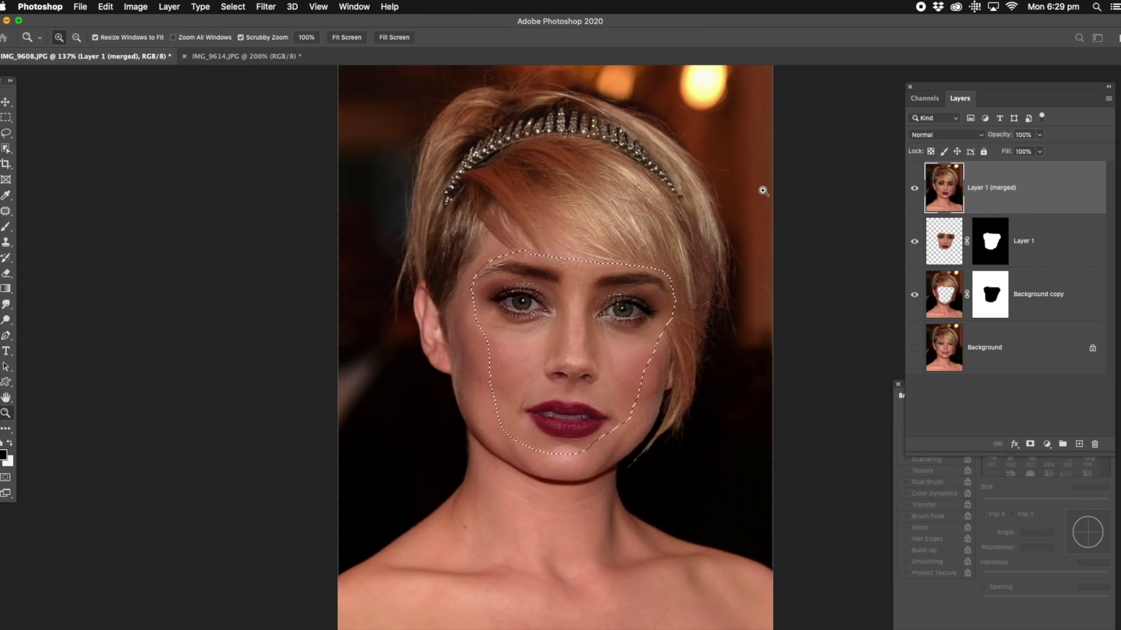
- Apply the basic Blur filter to the selected face on Layer 1 (merged) and clear the selection
{"action": "left_click", "coordinate": [554, 334]}
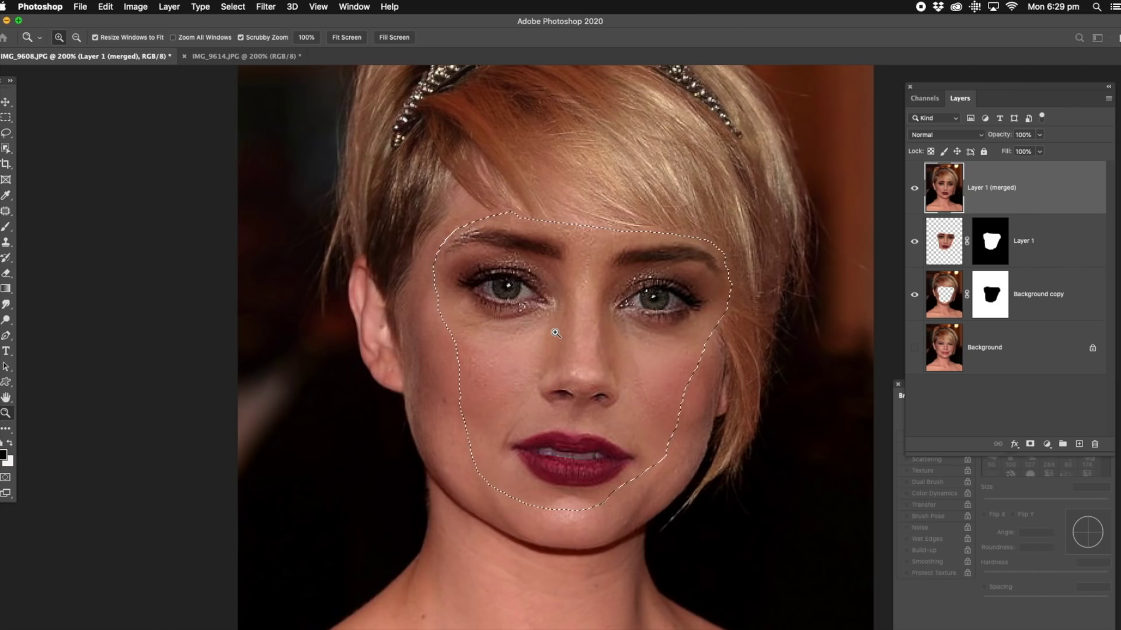
{"action": "left_click", "coordinate": [555, 331]}
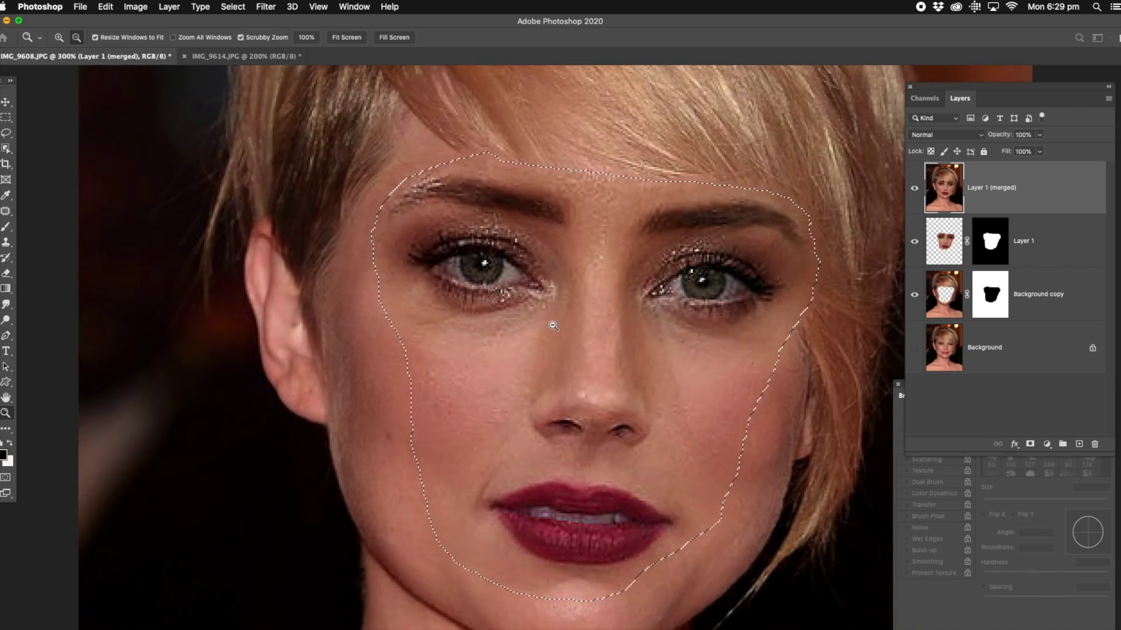
{"action": "left_click", "coordinate": [551, 327], "text": "alt"}
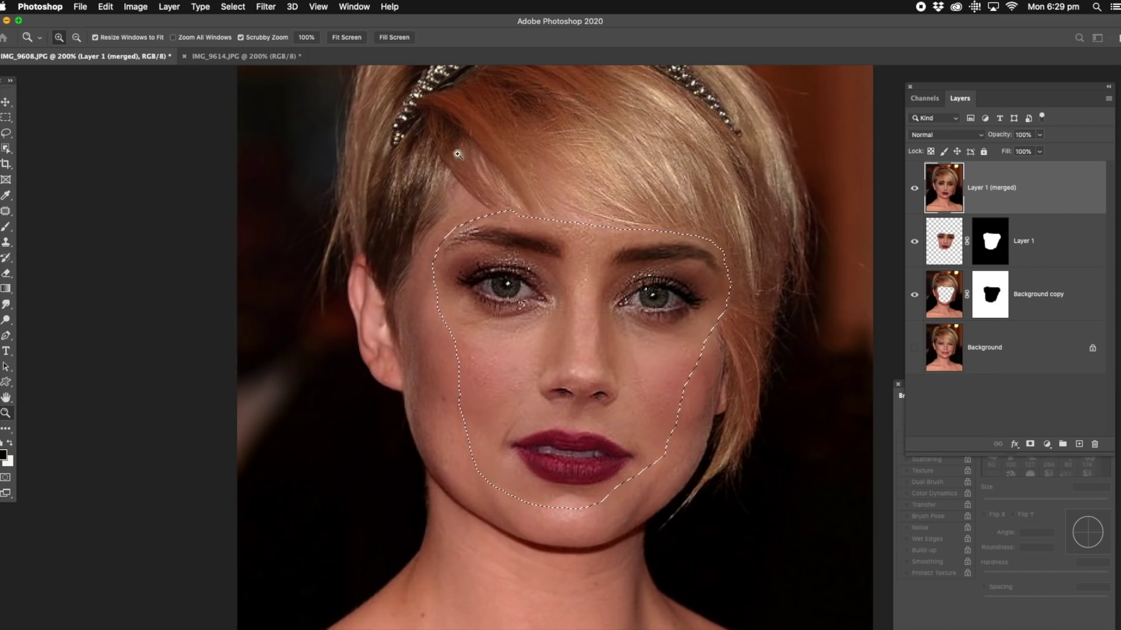
{"action": "left_click", "coordinate": [268, 8]}
{"action": "mouse_move", "coordinate": [282, 149]}
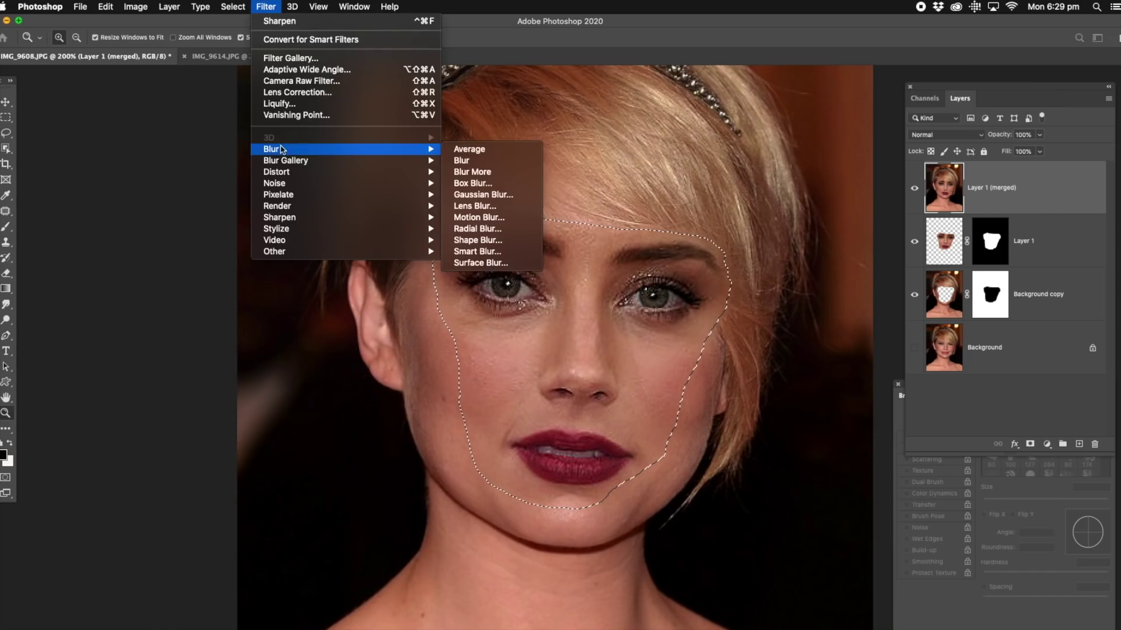
{"action": "left_click", "coordinate": [461, 161]}
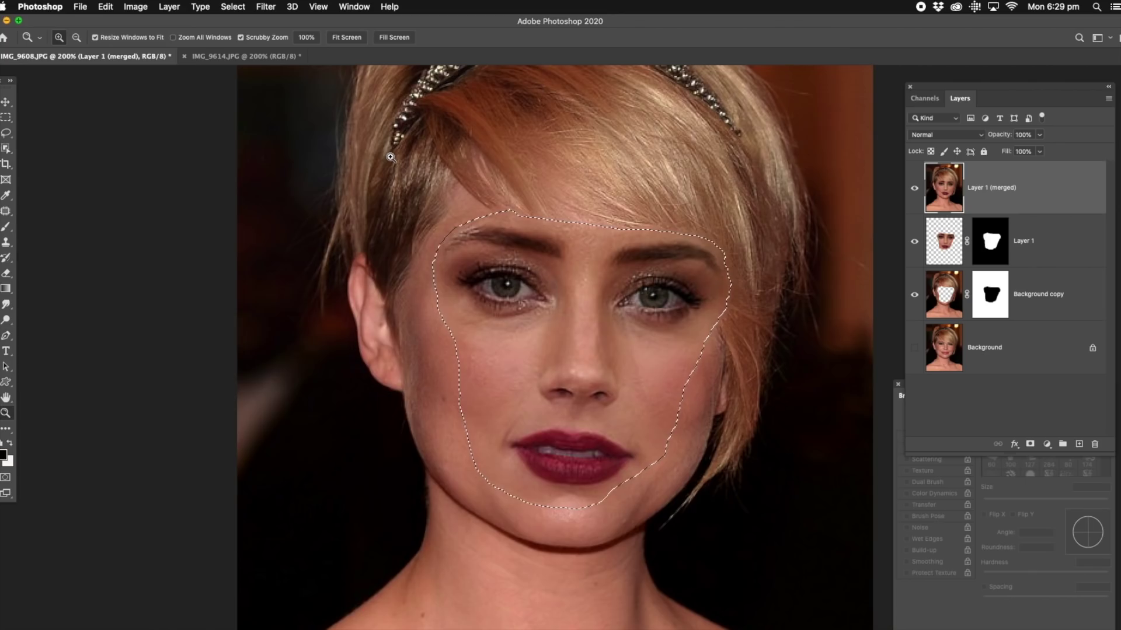
{"action": "left_click", "coordinate": [6, 133]}
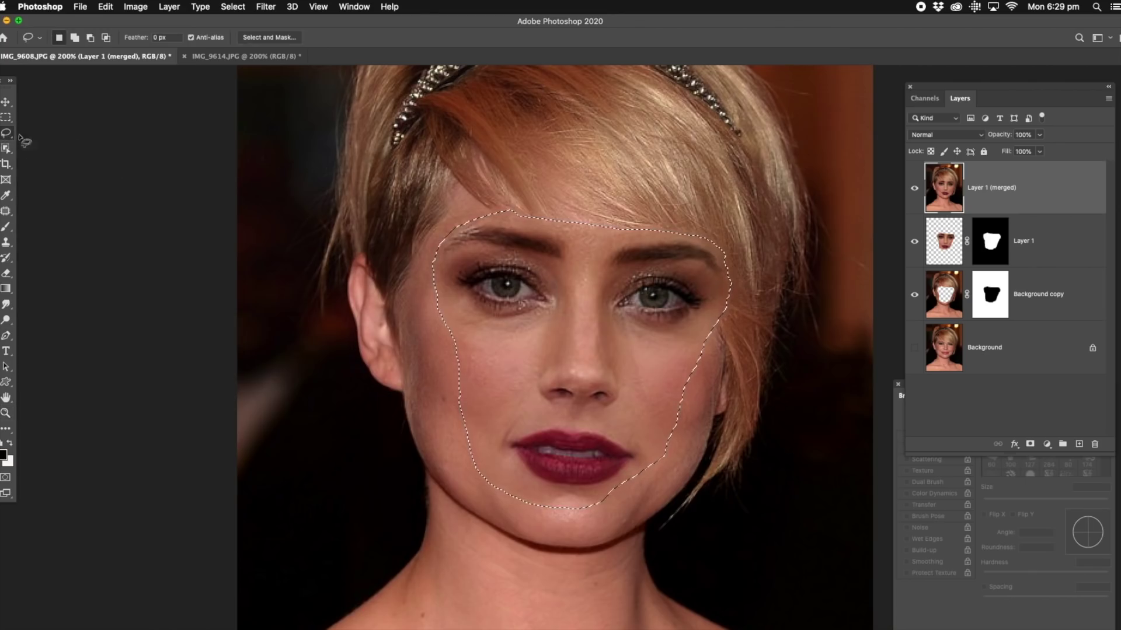
{"action": "left_click", "coordinate": [475, 153]}
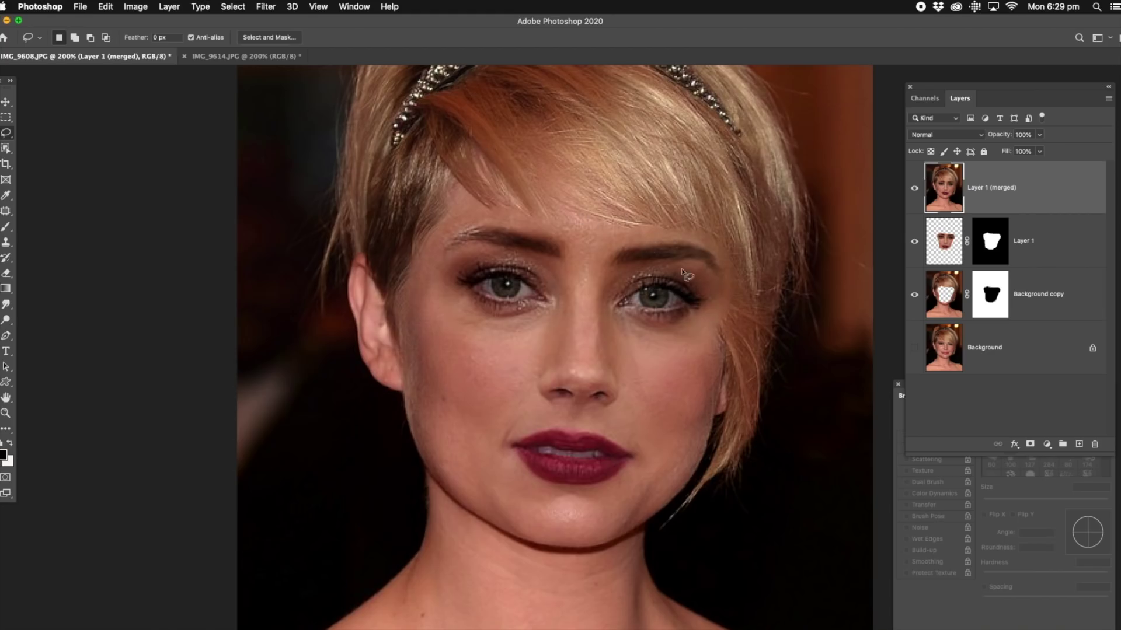
- Show and unlock the original Background layer, and move it to the top of the layer stack
{"action": "left_click", "coordinate": [1012, 348]}
{"action": "left_click", "coordinate": [914, 347]}
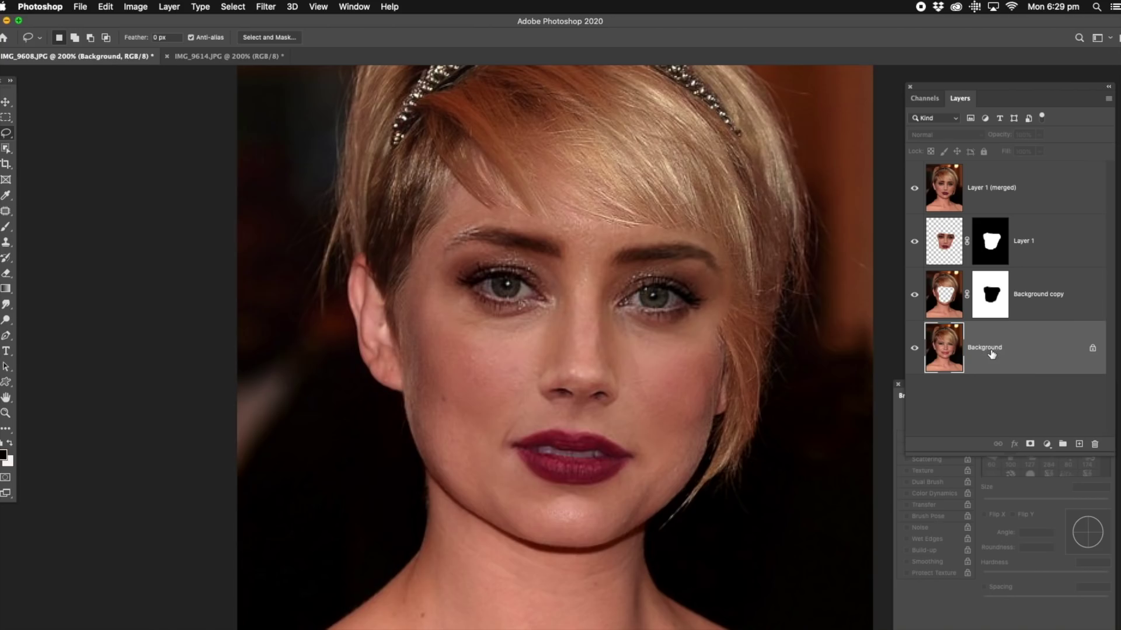
{"action": "left_click_drag", "start_coordinate": [1009, 352], "coordinate": [1009, 187]}
{"action": "left_click_drag", "start_coordinate": [996, 354], "coordinate": [1008, 190]}
{"action": "left_click", "coordinate": [1091, 350]}
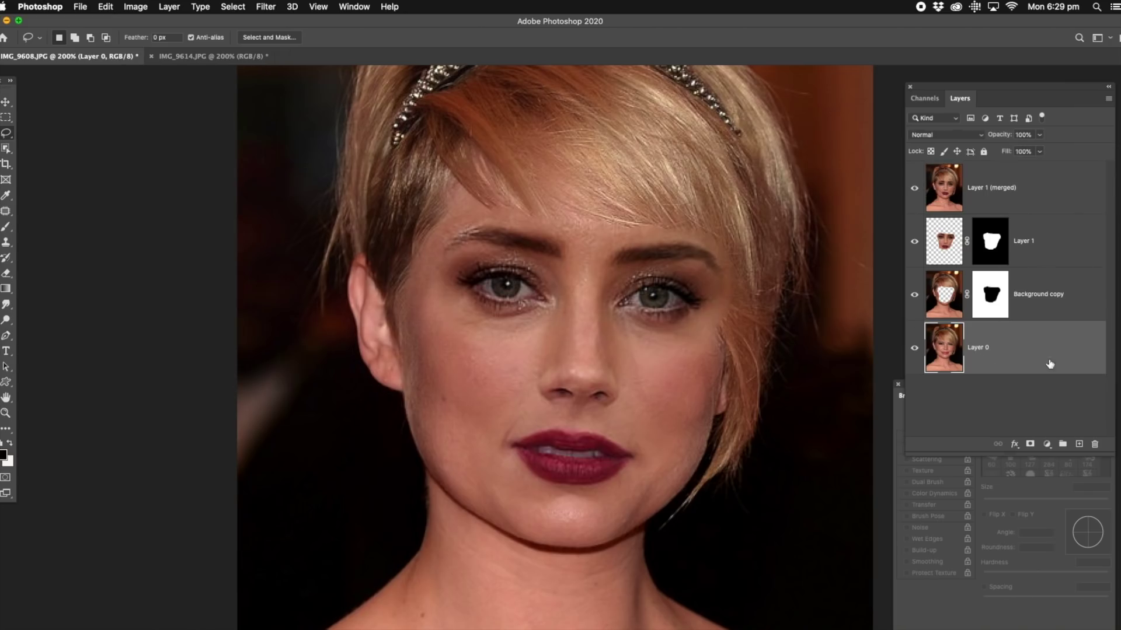
{"action": "left_click_drag", "start_coordinate": [1008, 357], "coordinate": [977, 186]}
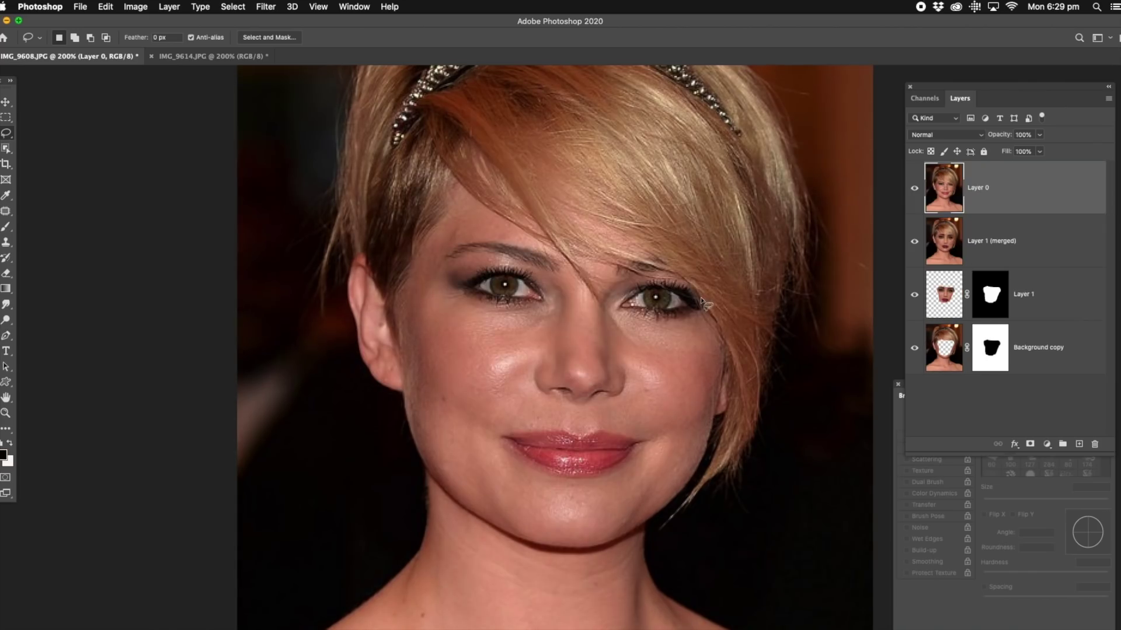
- Add a white mask to Layer 0 and set a 77 px brush with Shape Dynamics, Texture, Build-up and Smoothing off
{"action": "left_click", "coordinate": [1030, 445]}
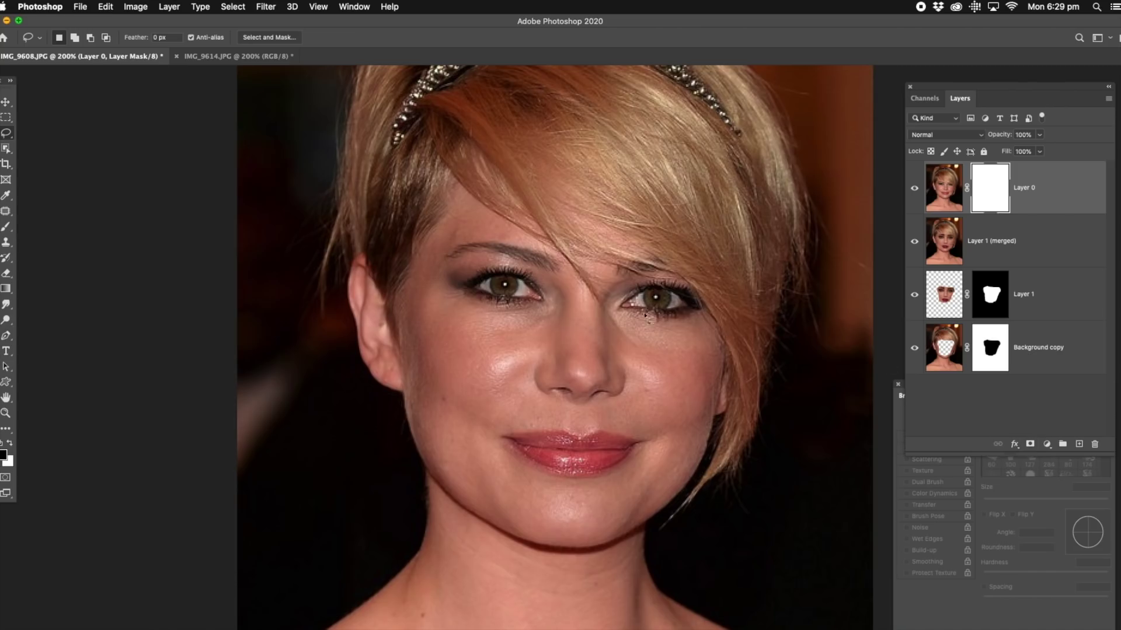
{"action": "left_click", "coordinate": [6, 227]}
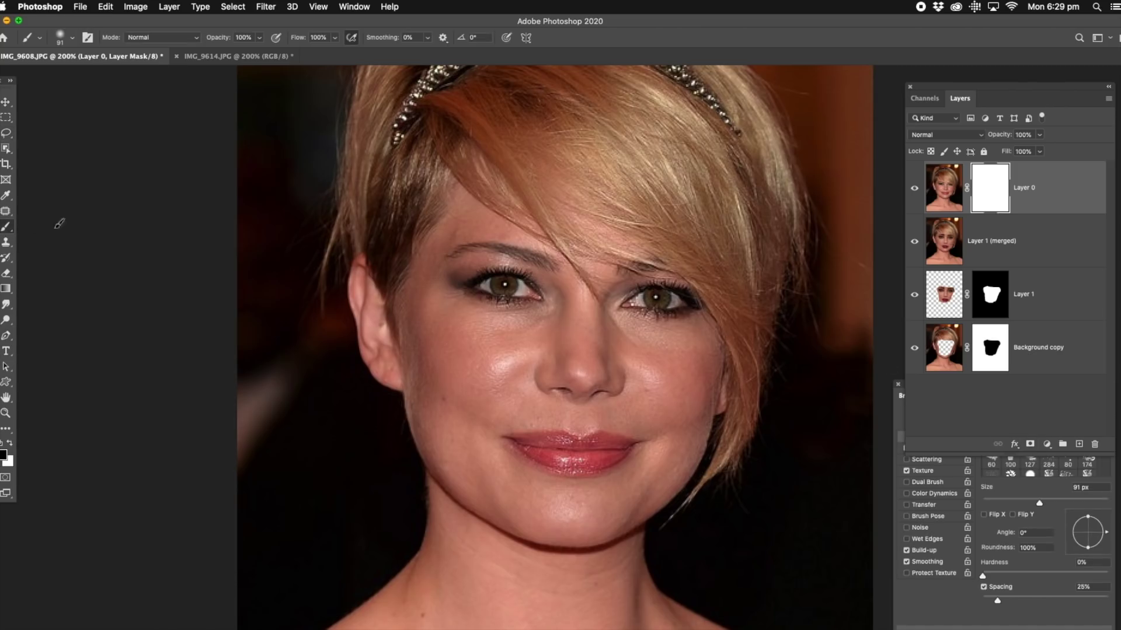
{"action": "left_click", "coordinate": [1026, 503]}
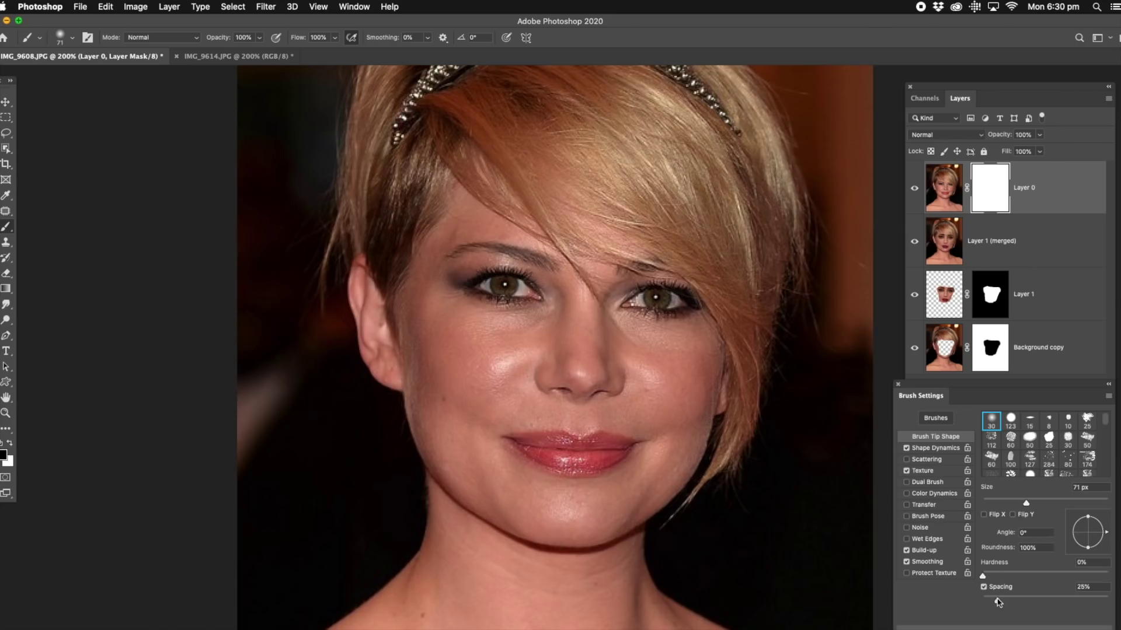
{"action": "left_click", "coordinate": [907, 562]}
{"action": "left_click", "coordinate": [907, 551]}
{"action": "left_click", "coordinate": [907, 448]}
{"action": "left_click_drag", "start_coordinate": [1026, 505], "coordinate": [1030, 504]}
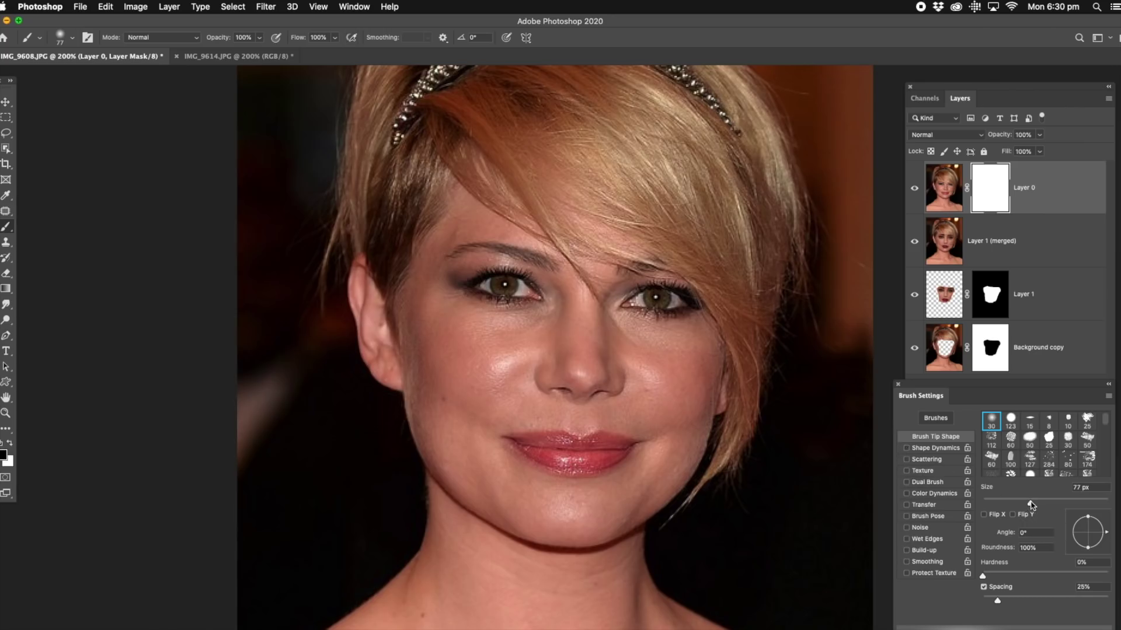
- Paint black on Layer 0's mask over the nose, the mouth and the eye farther from the fringe to reveal the blended face
{"action": "left_click", "coordinate": [577, 322]}
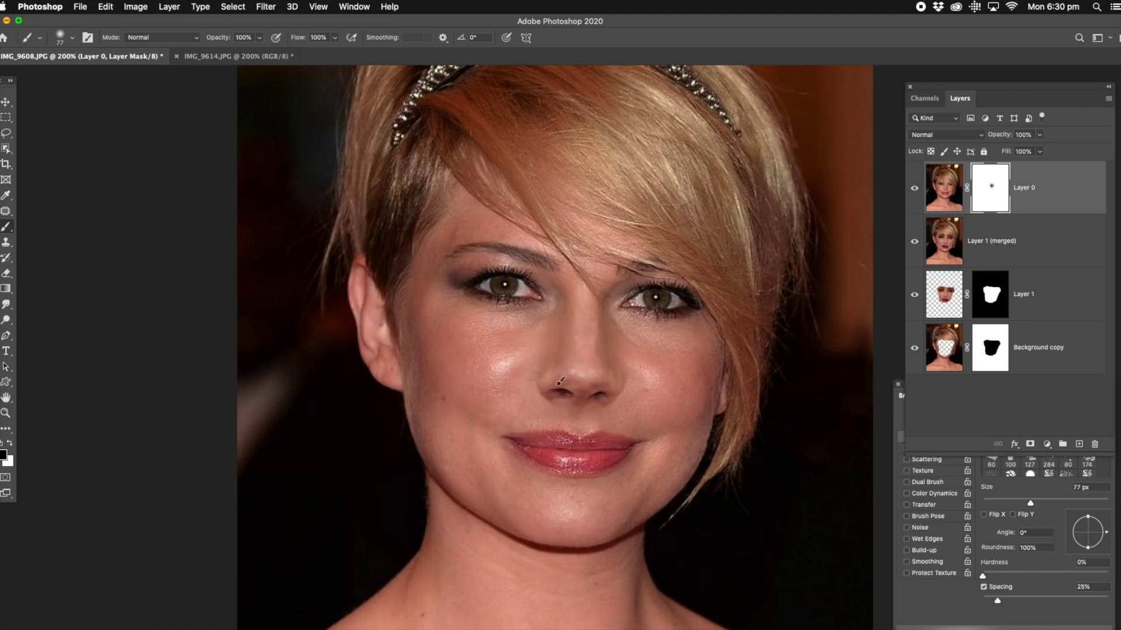
{"action": "mouse_move", "coordinate": [562, 432]}
{"action": "left_mouse_down"}
{"action": "mouse_move", "coordinate": [612, 439]}
{"action": "mouse_move", "coordinate": [500, 431]}
{"action": "mouse_move", "coordinate": [536, 468]}
{"action": "mouse_move", "coordinate": [635, 443]}
{"action": "left_mouse_up"}
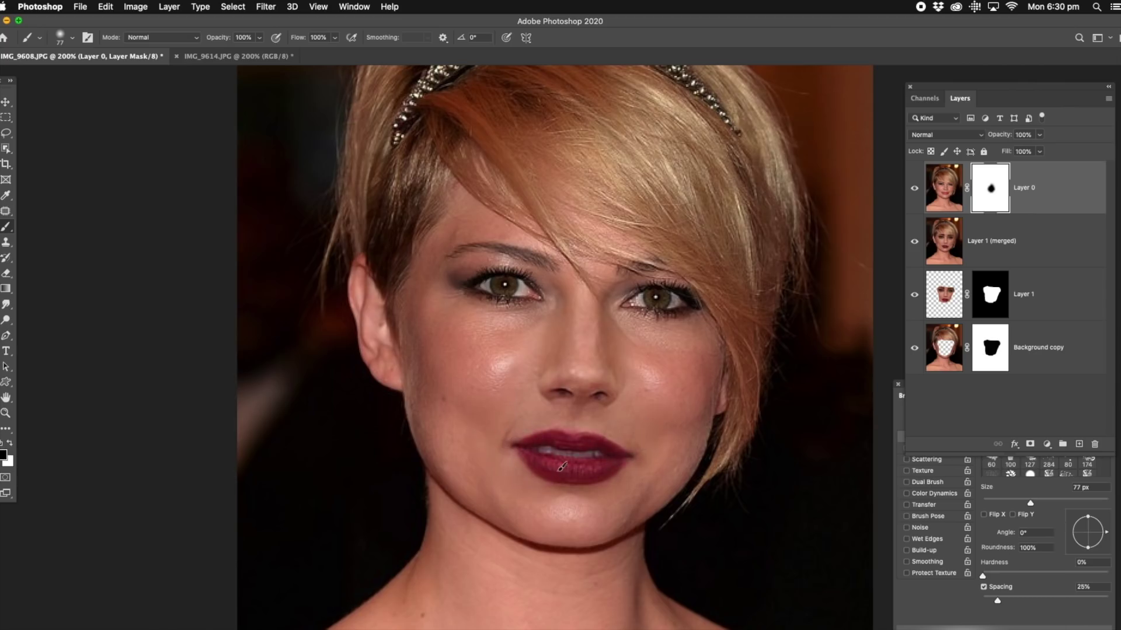
{"action": "mouse_move", "coordinate": [544, 308]}
{"action": "left_mouse_down"}
{"action": "mouse_move", "coordinate": [506, 291]}
{"action": "mouse_move", "coordinate": [516, 308]}
{"action": "mouse_move", "coordinate": [491, 275]}
{"action": "mouse_move", "coordinate": [496, 319]}
{"action": "mouse_move", "coordinate": [540, 365]}
{"action": "left_mouse_up"}
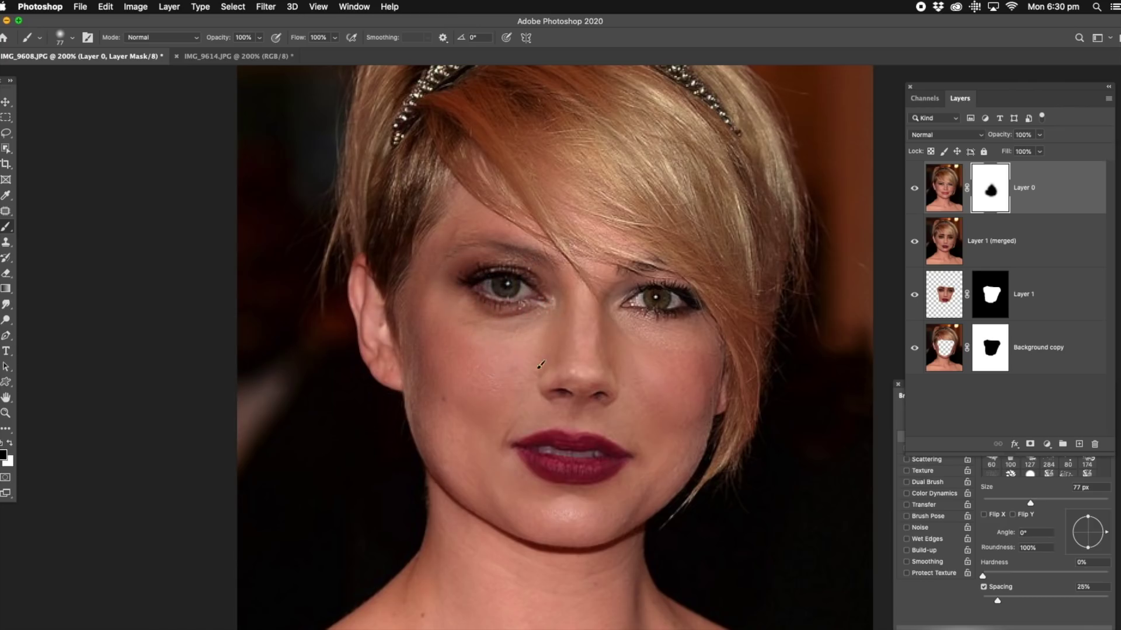
- Set the brush to 27 px and paint black on Layer 0's mask over the eye nearest the fringe
{"action": "left_click", "coordinate": [998, 502]}
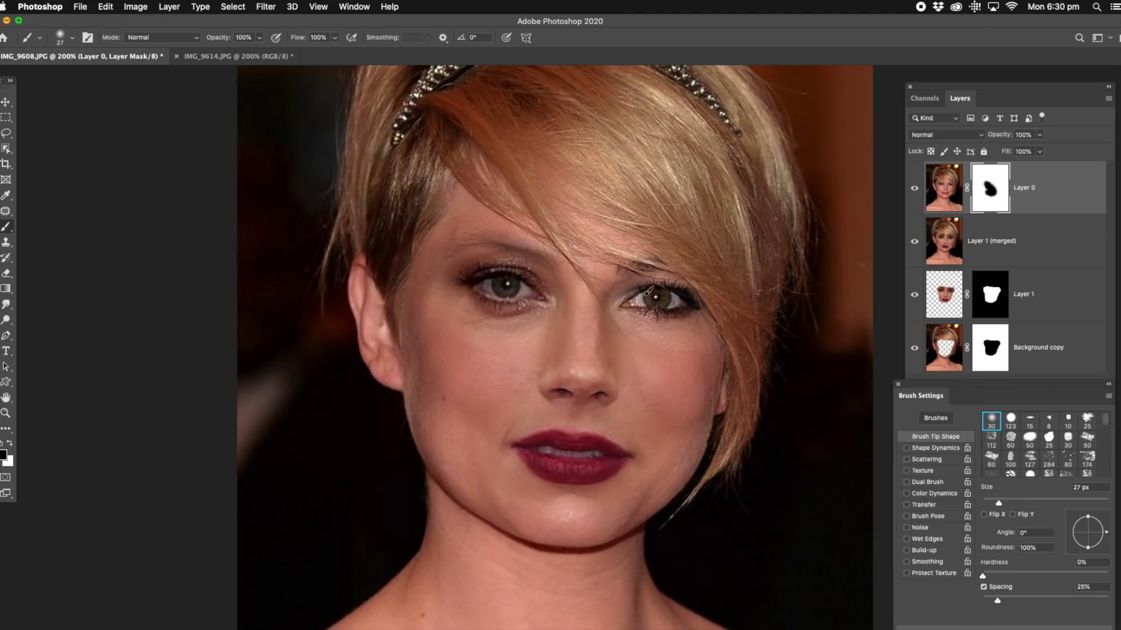
{"action": "mouse_move", "coordinate": [638, 289]}
{"action": "left_mouse_down"}
{"action": "mouse_move", "coordinate": [639, 317]}
{"action": "mouse_move", "coordinate": [638, 296]}
{"action": "mouse_move", "coordinate": [665, 312]}
{"action": "mouse_move", "coordinate": [657, 293]}
{"action": "mouse_move", "coordinate": [673, 314]}
{"action": "mouse_move", "coordinate": [670, 298]}
{"action": "mouse_move", "coordinate": [695, 333]}
{"action": "mouse_move", "coordinate": [655, 318]}
{"action": "mouse_move", "coordinate": [665, 328]}
{"action": "mouse_move", "coordinate": [641, 329]}
{"action": "mouse_move", "coordinate": [684, 318]}
{"action": "left_mouse_up"}
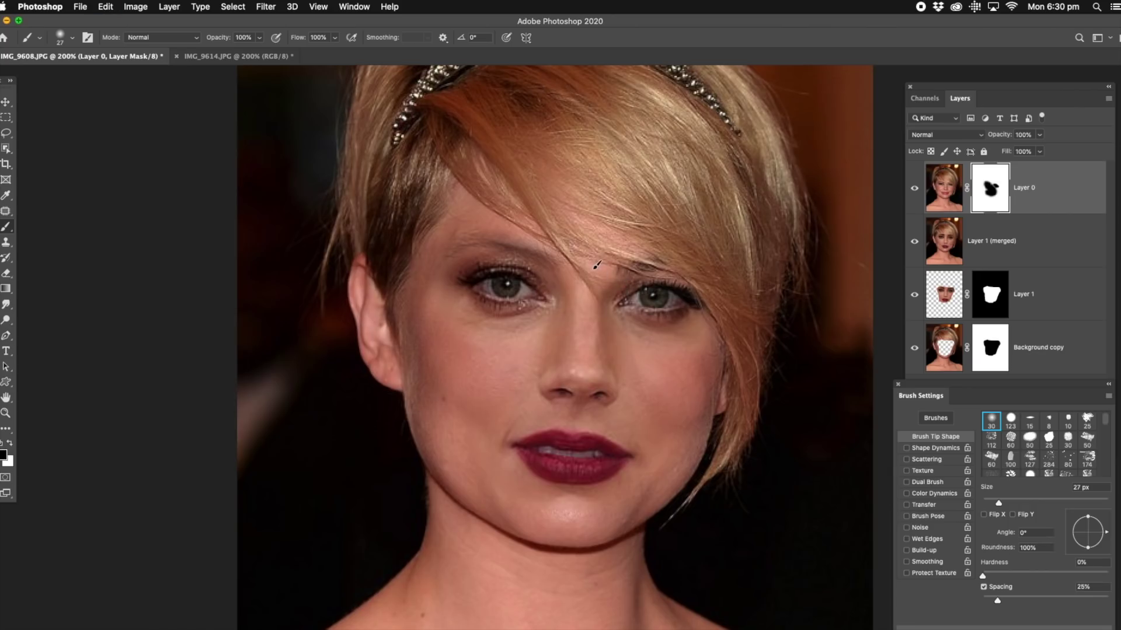
- Reveal the eyebrow farther from the fringe by painting black on Layer 0's mask with a 13 px brush, and undo the stray stroke across the hair
{"action": "left_click_drag", "start_coordinate": [997, 503], "coordinate": [990, 503]}
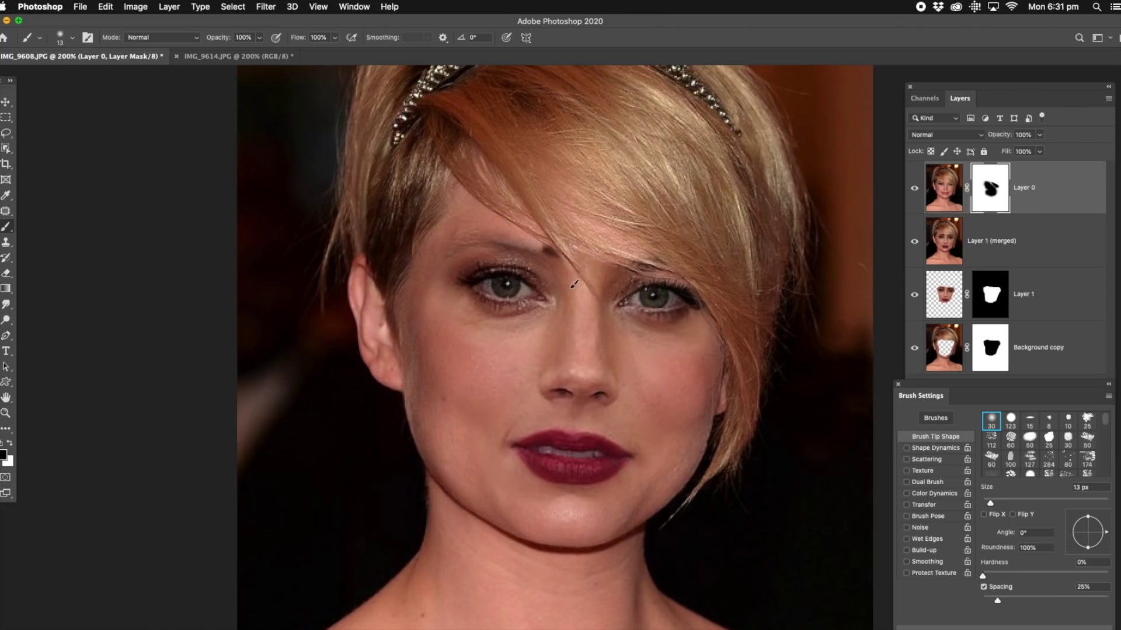
{"action": "mouse_move", "coordinate": [564, 266]}
{"action": "left_mouse_down"}
{"action": "mouse_move", "coordinate": [508, 240]}
{"action": "mouse_move", "coordinate": [453, 246]}
{"action": "left_mouse_up"}
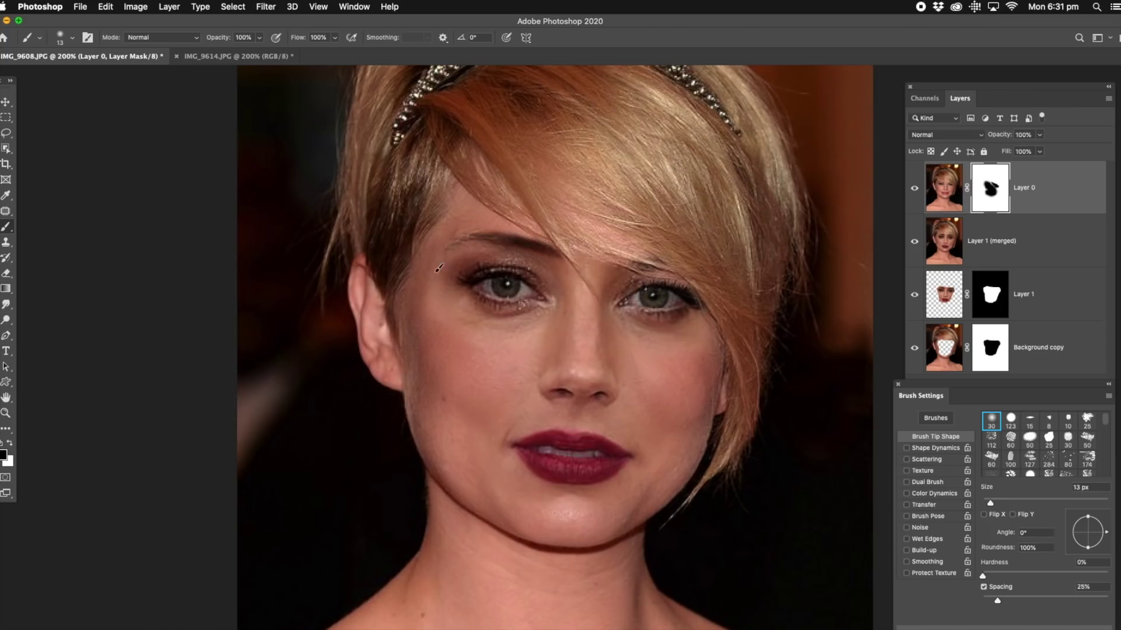
{"action": "mouse_move", "coordinate": [465, 230]}
{"action": "left_mouse_down"}
{"action": "mouse_move", "coordinate": [513, 244]}
{"action": "mouse_move", "coordinate": [473, 217]}
{"action": "mouse_move", "coordinate": [519, 244]}
{"action": "left_mouse_up"}
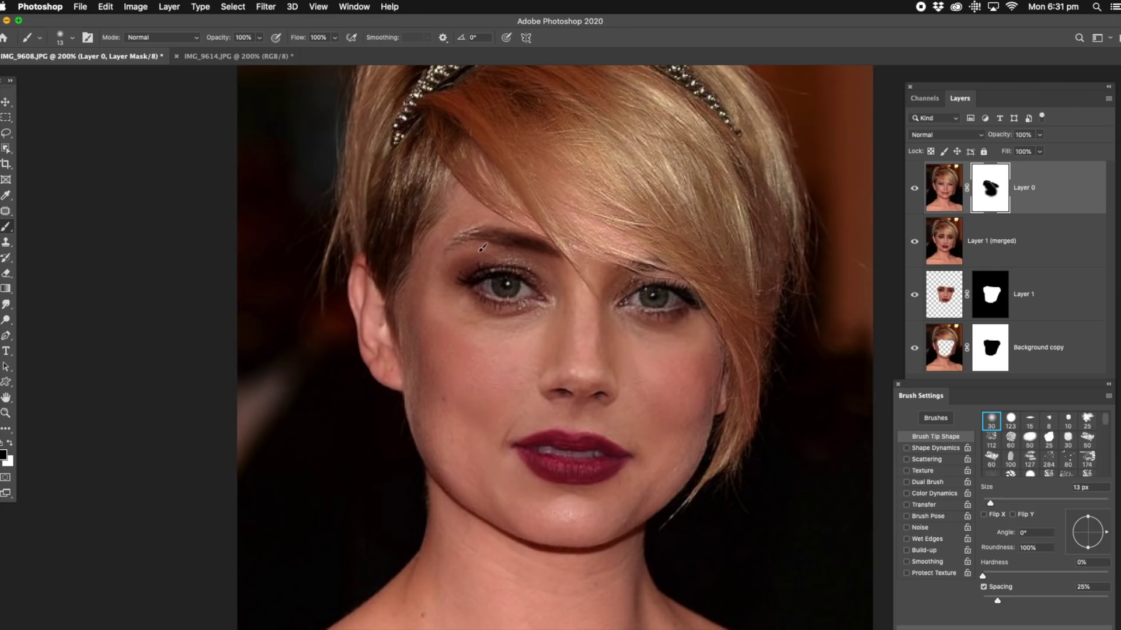
{"action": "left_click_drag", "start_coordinate": [619, 227], "coordinate": [517, 267]}
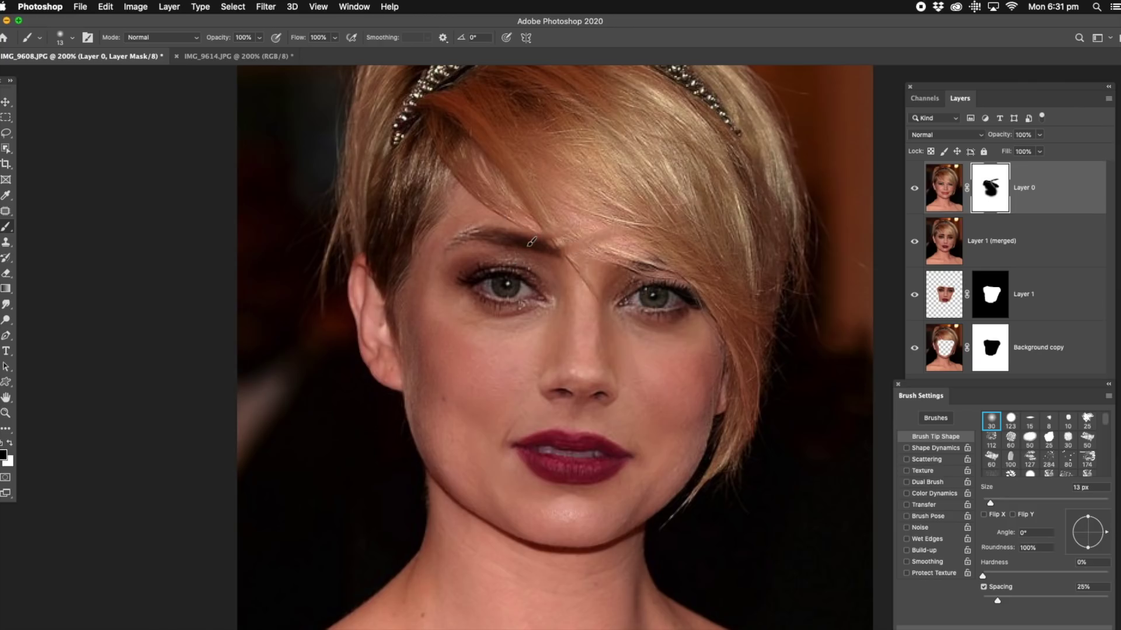
{"action": "key", "text": "super+z"}
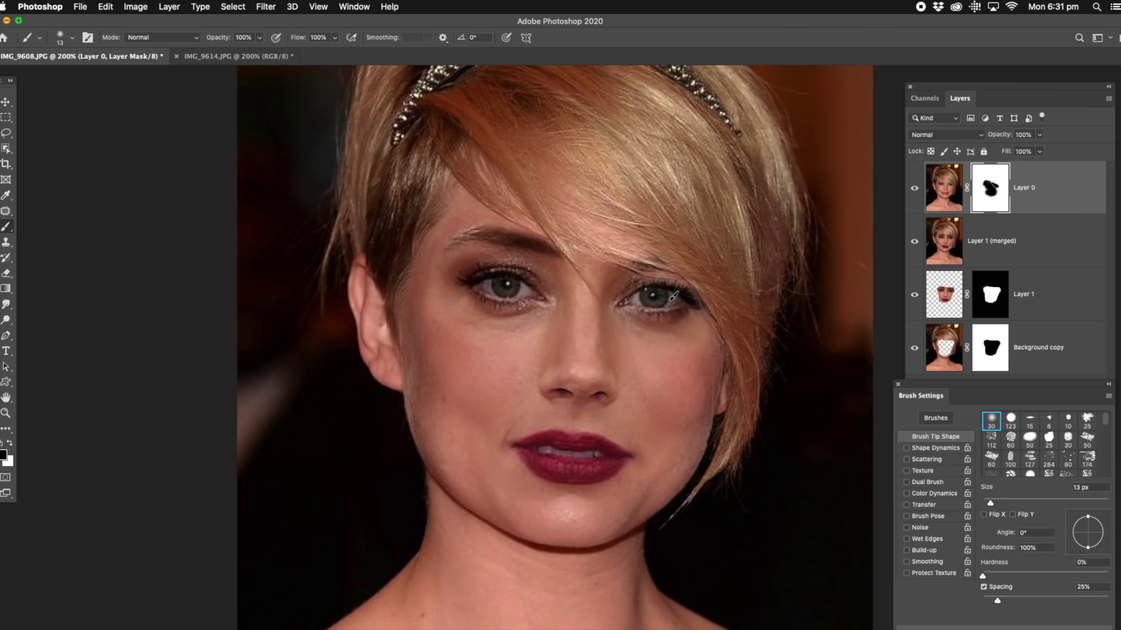
- Try revealing the eyebrow under the fringe with black on Layer 0's mask, and paint white over it to bring the hair back
{"action": "mouse_move", "coordinate": [628, 252]}
{"action": "left_mouse_down"}
{"action": "mouse_move", "coordinate": [632, 299]}
{"action": "mouse_move", "coordinate": [628, 279]}
{"action": "mouse_move", "coordinate": [696, 251]}
{"action": "left_mouse_up"}
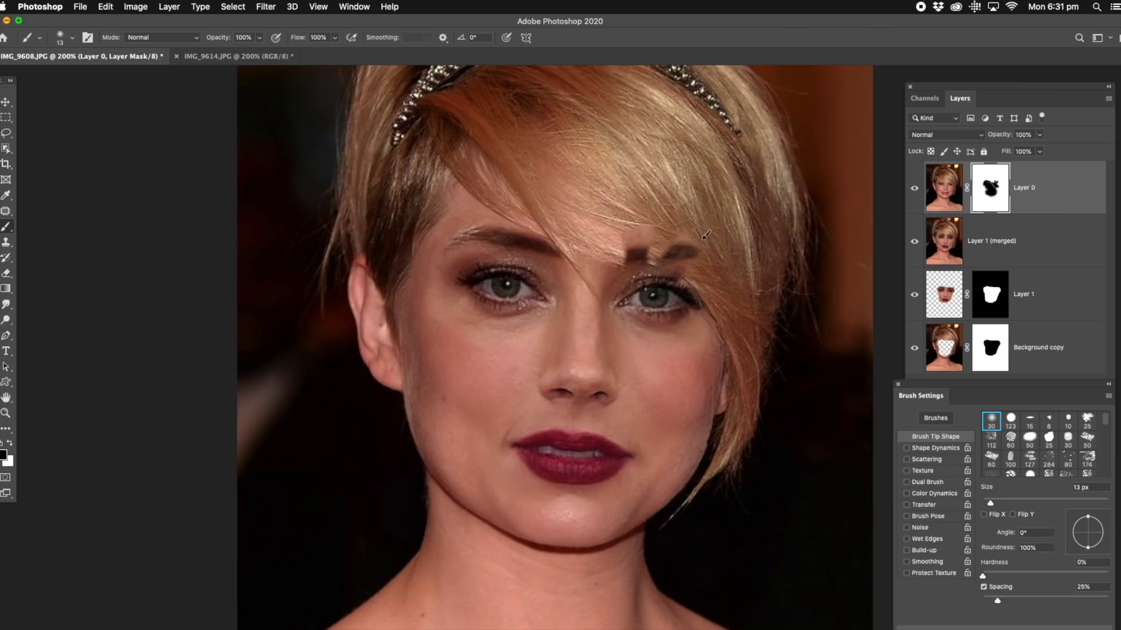
{"action": "left_click", "coordinate": [10, 447]}
{"action": "mouse_move", "coordinate": [645, 256]}
{"action": "left_mouse_down"}
{"action": "mouse_move", "coordinate": [629, 260]}
{"action": "mouse_move", "coordinate": [644, 223]}
{"action": "mouse_move", "coordinate": [703, 239]}
{"action": "mouse_move", "coordinate": [704, 254]}
{"action": "left_mouse_up"}
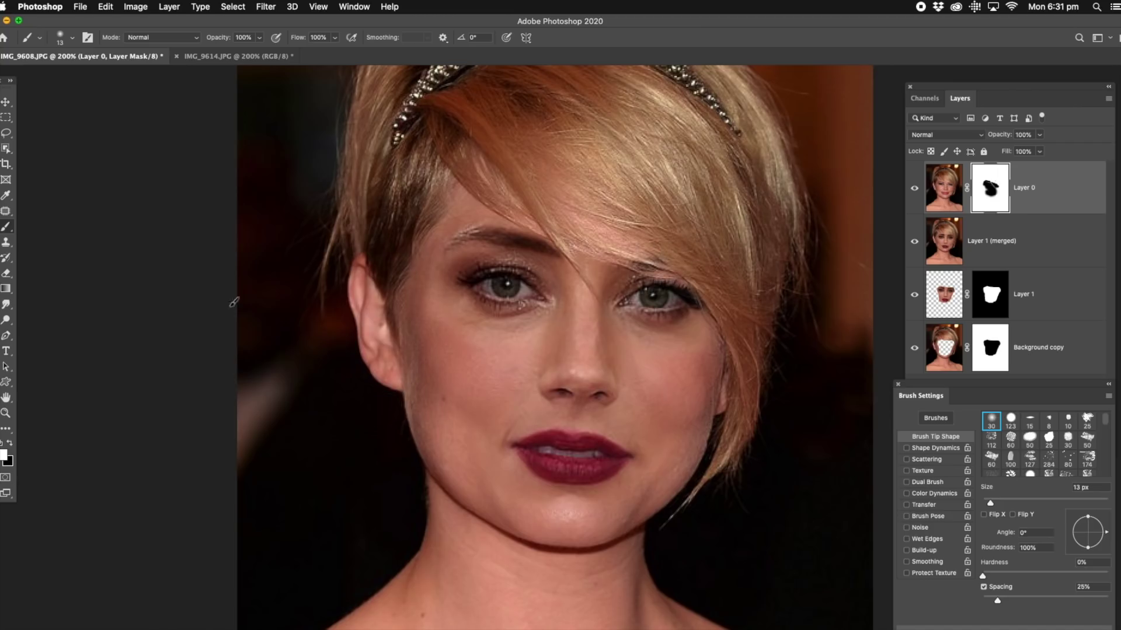
{"action": "left_click", "coordinate": [10, 445]}
- Paint black on Layer 0's mask over the inner end of the eyebrow under the fringe, and reduce the brush to 8 px
{"action": "left_click_drag", "start_coordinate": [637, 263], "coordinate": [681, 282]}
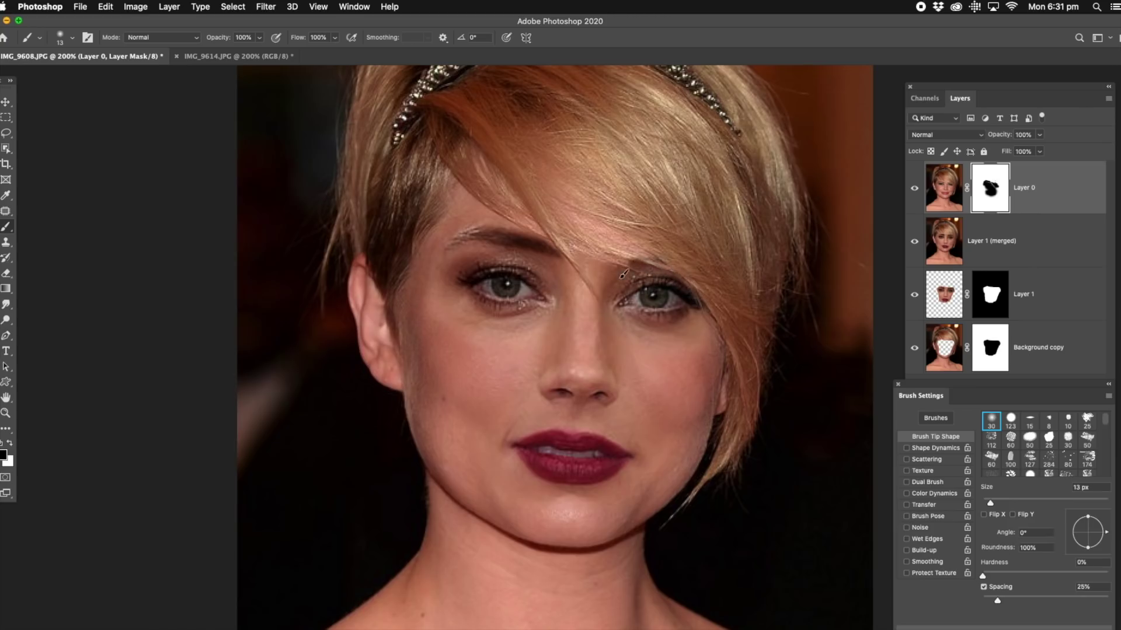
{"action": "left_click_drag", "start_coordinate": [989, 502], "coordinate": [986, 501]}
- Examine the eyebrow beneath the fringe by toggling Layer 0's visibility and lowering its opacity to 57%, and restore the opacity to 100%
{"action": "left_click", "coordinate": [914, 188]}
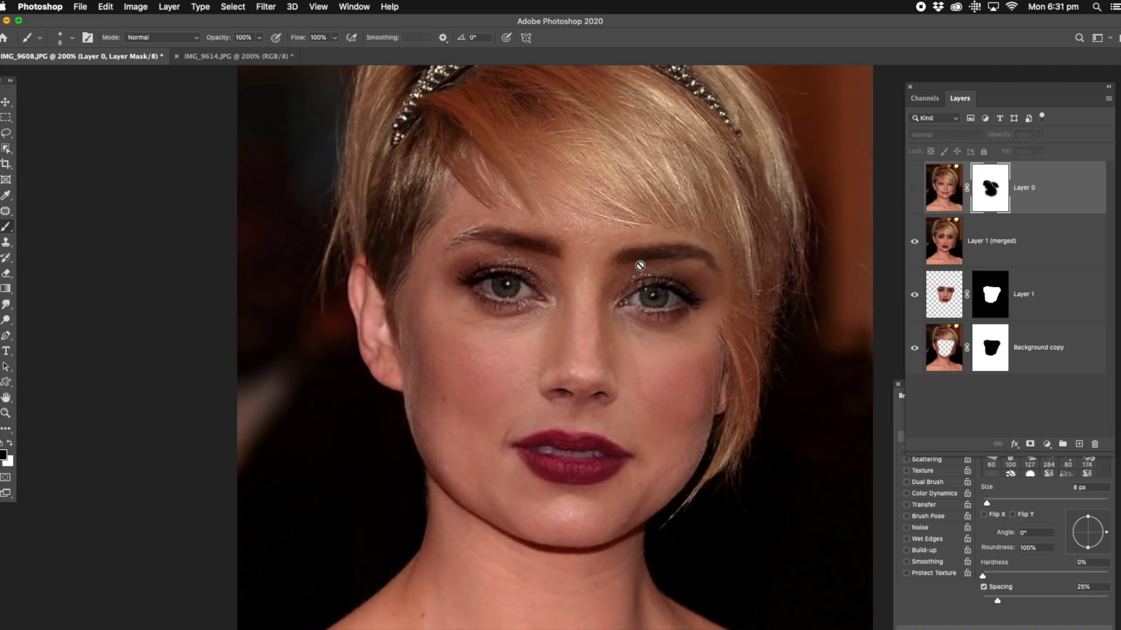
{"action": "left_click", "coordinate": [915, 189]}
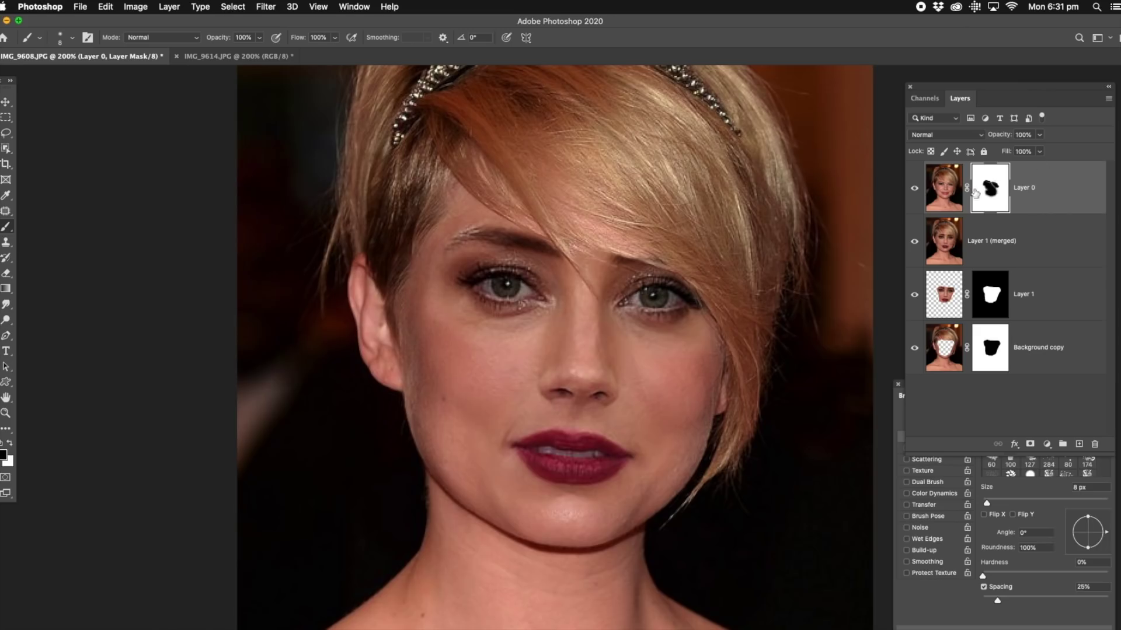
{"action": "left_click", "coordinate": [1040, 139]}
{"action": "left_click", "coordinate": [1018, 150]}
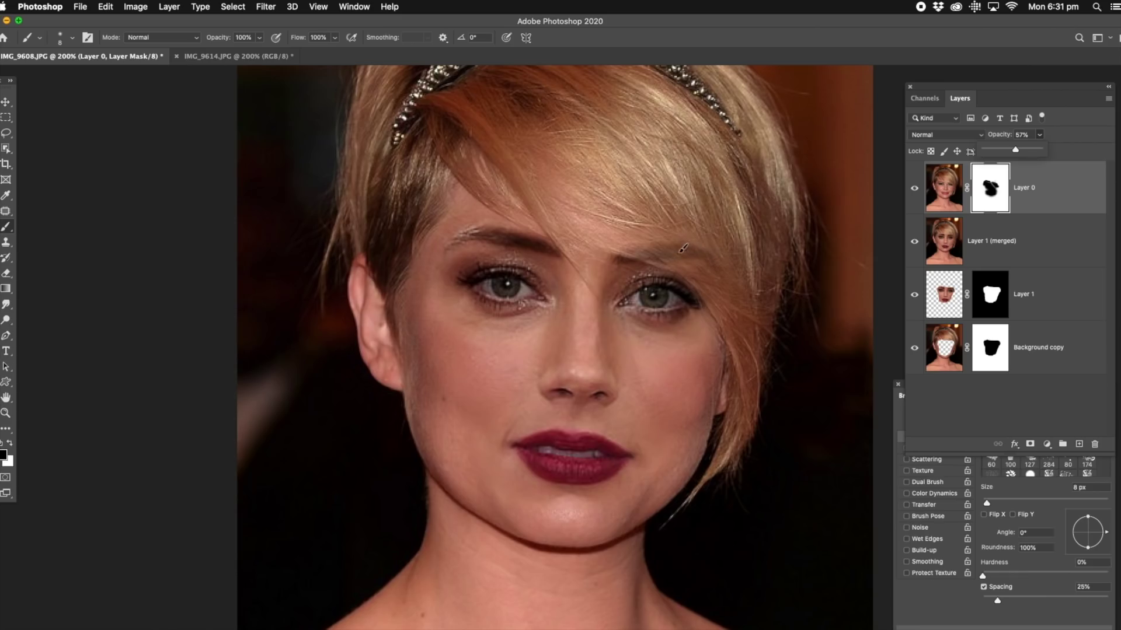
{"action": "left_click", "coordinate": [6, 413]}
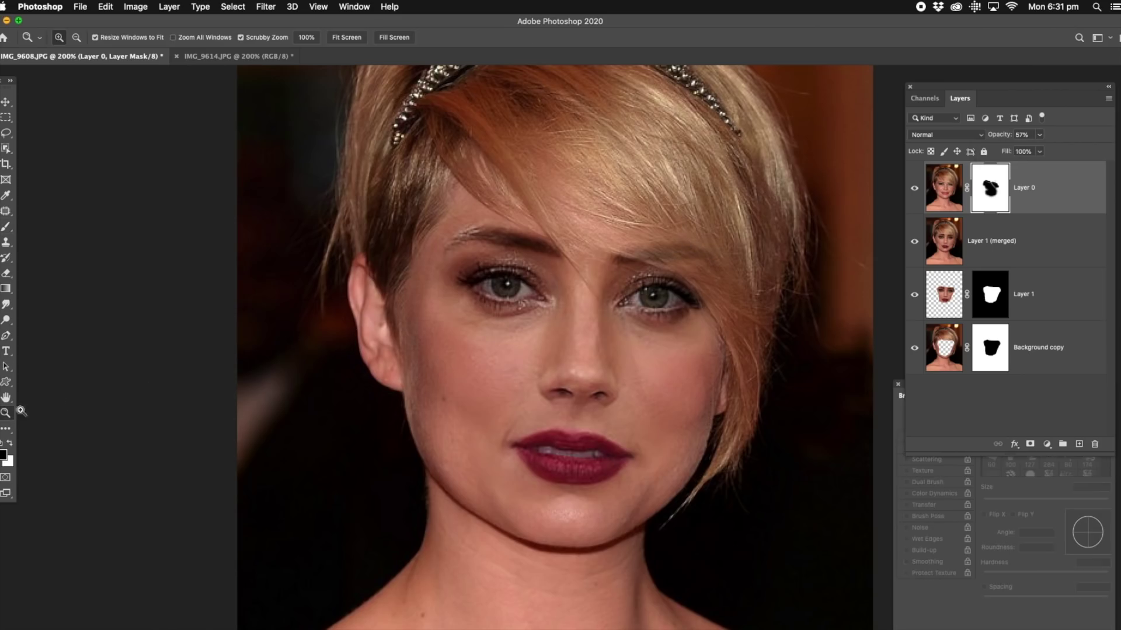
{"action": "left_click", "coordinate": [724, 264]}
{"action": "left_click", "coordinate": [685, 267]}
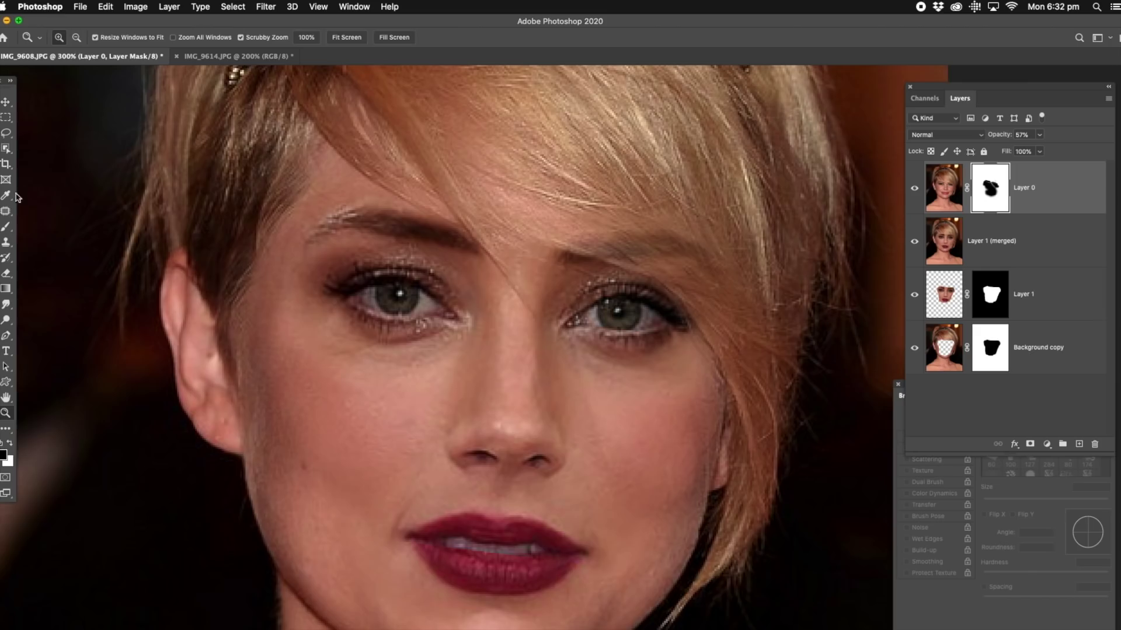
{"action": "left_click", "coordinate": [6, 227]}
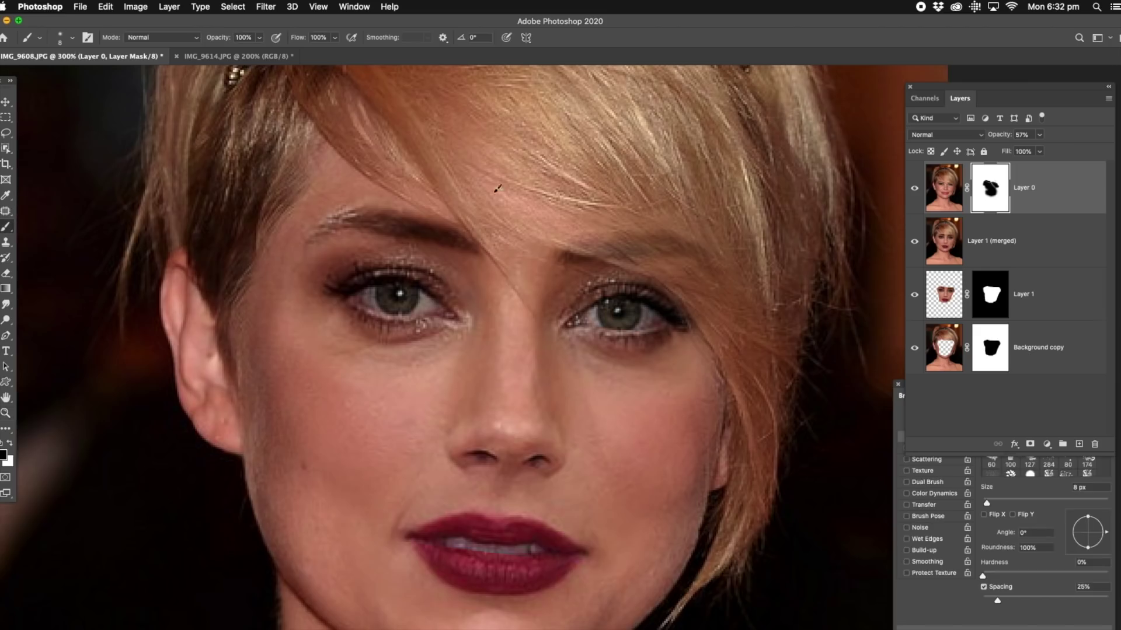
{"action": "left_click", "coordinate": [914, 193]}
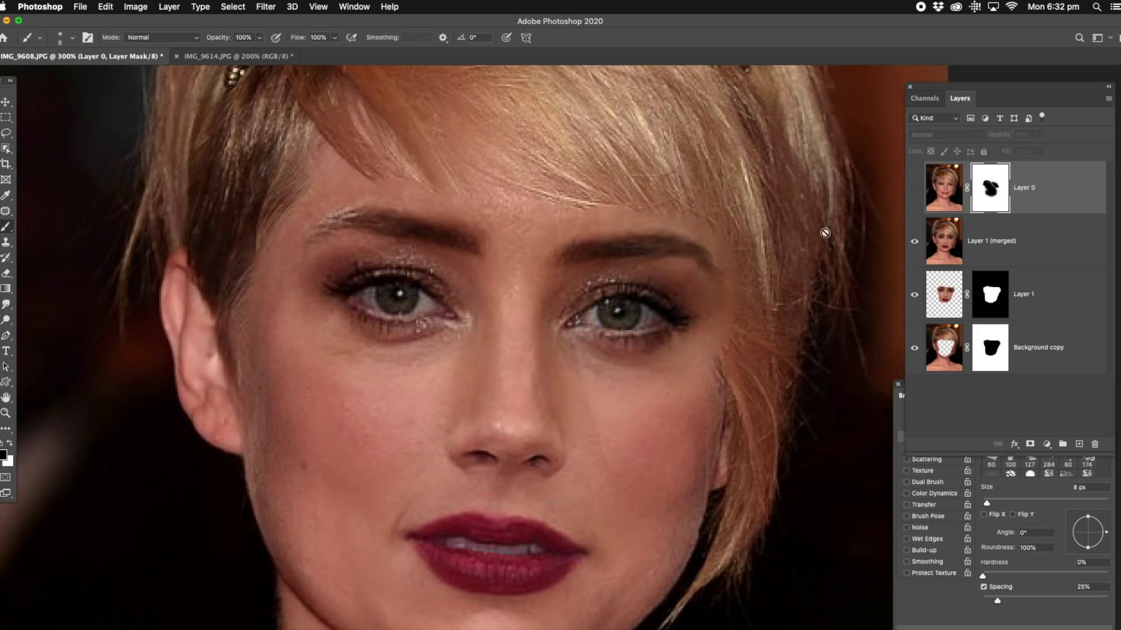
{"action": "left_click", "coordinate": [915, 197]}
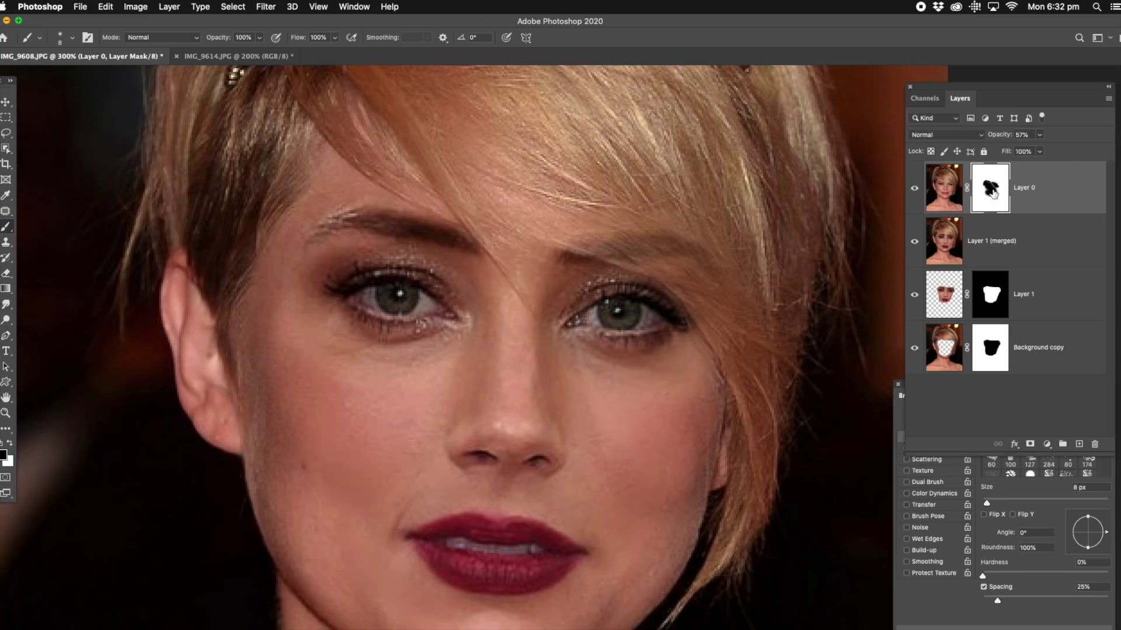
{"action": "left_click", "coordinate": [1040, 136]}
{"action": "left_click_drag", "start_coordinate": [1039, 150], "coordinate": [1065, 158]}
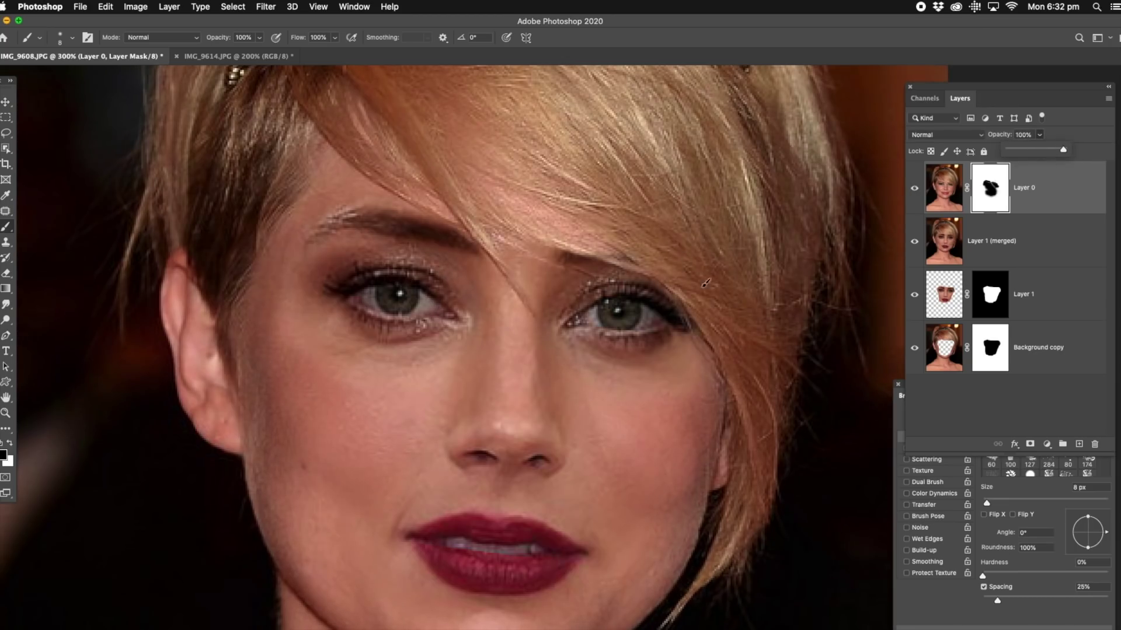
- Paint black on Layer 0's mask with 8 px and 3 px brushes to reveal more of the eyebrow between the fringe strands
{"action": "left_click_drag", "start_coordinate": [580, 237], "coordinate": [624, 253]}
{"action": "left_click_drag", "start_coordinate": [986, 505], "coordinate": [984, 504]}
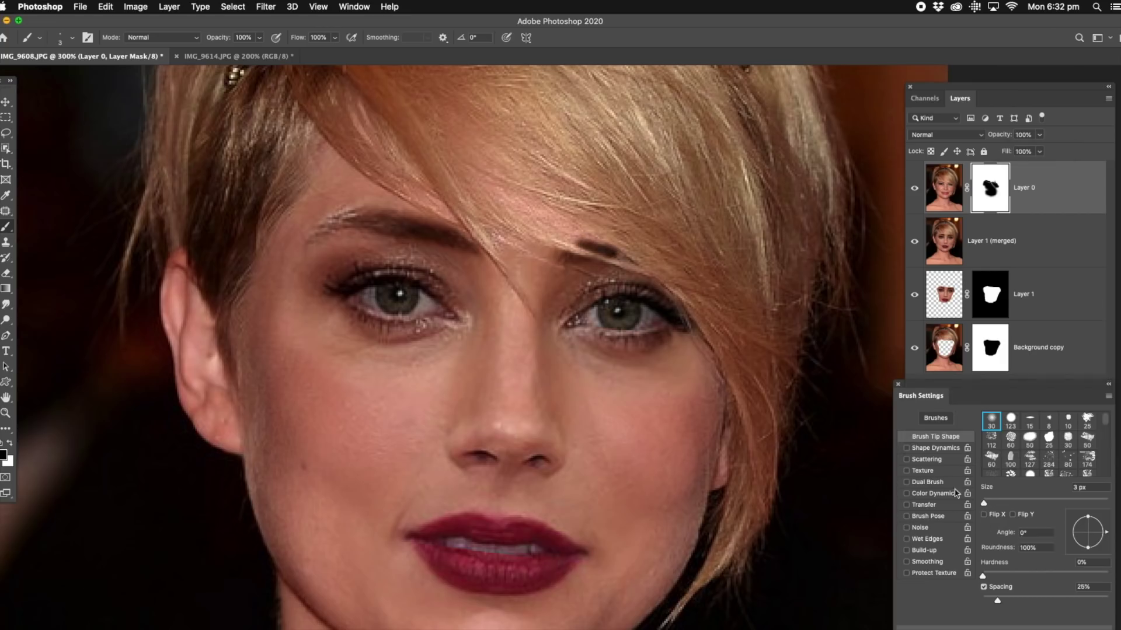
{"action": "mouse_move", "coordinate": [584, 235]}
{"action": "left_mouse_down"}
{"action": "mouse_move", "coordinate": [631, 261]}
{"action": "mouse_move", "coordinate": [557, 229]}
{"action": "mouse_move", "coordinate": [590, 234]}
{"action": "mouse_move", "coordinate": [592, 246]}
{"action": "mouse_move", "coordinate": [581, 233]}
{"action": "mouse_move", "coordinate": [555, 228]}
{"action": "mouse_move", "coordinate": [581, 242]}
{"action": "mouse_move", "coordinate": [552, 233]}
{"action": "mouse_move", "coordinate": [578, 242]}
{"action": "mouse_move", "coordinate": [545, 226]}
{"action": "mouse_move", "coordinate": [564, 239]}
{"action": "mouse_move", "coordinate": [547, 230]}
{"action": "mouse_move", "coordinate": [579, 234]}
{"action": "mouse_move", "coordinate": [550, 222]}
{"action": "mouse_move", "coordinate": [590, 233]}
{"action": "left_mouse_up"}
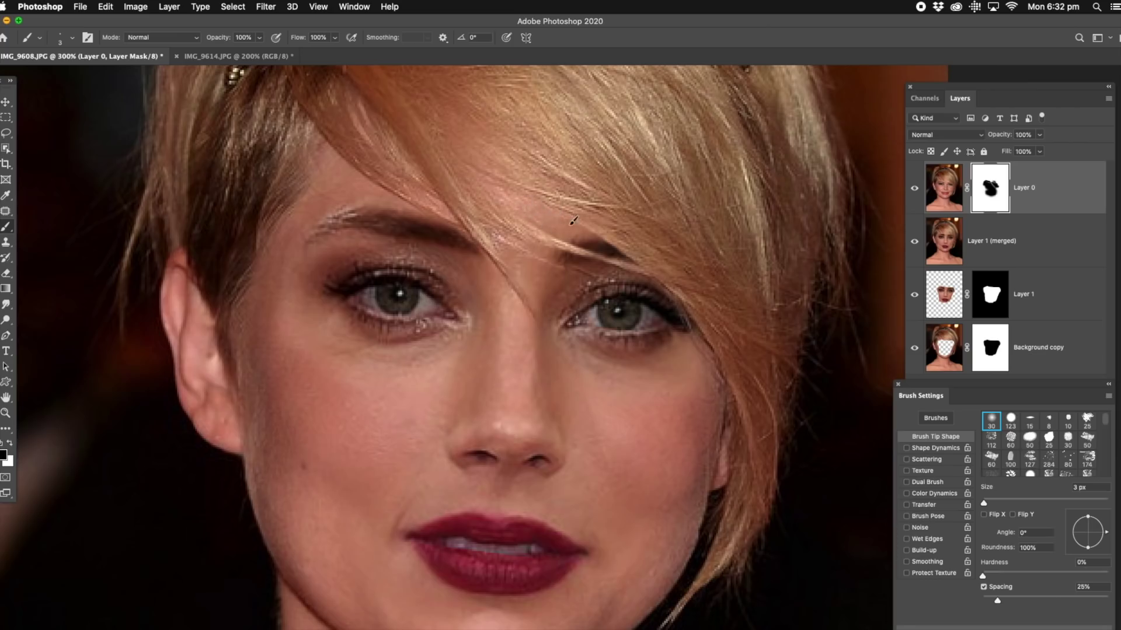
{"action": "left_click_drag", "start_coordinate": [542, 239], "coordinate": [567, 248]}
{"action": "mouse_move", "coordinate": [639, 242]}
{"action": "left_mouse_down"}
{"action": "mouse_move", "coordinate": [667, 269]}
{"action": "mouse_move", "coordinate": [622, 240]}
{"action": "mouse_move", "coordinate": [678, 272]}
{"action": "mouse_move", "coordinate": [658, 248]}
{"action": "mouse_move", "coordinate": [622, 243]}
{"action": "mouse_move", "coordinate": [639, 257]}
{"action": "left_mouse_up"}
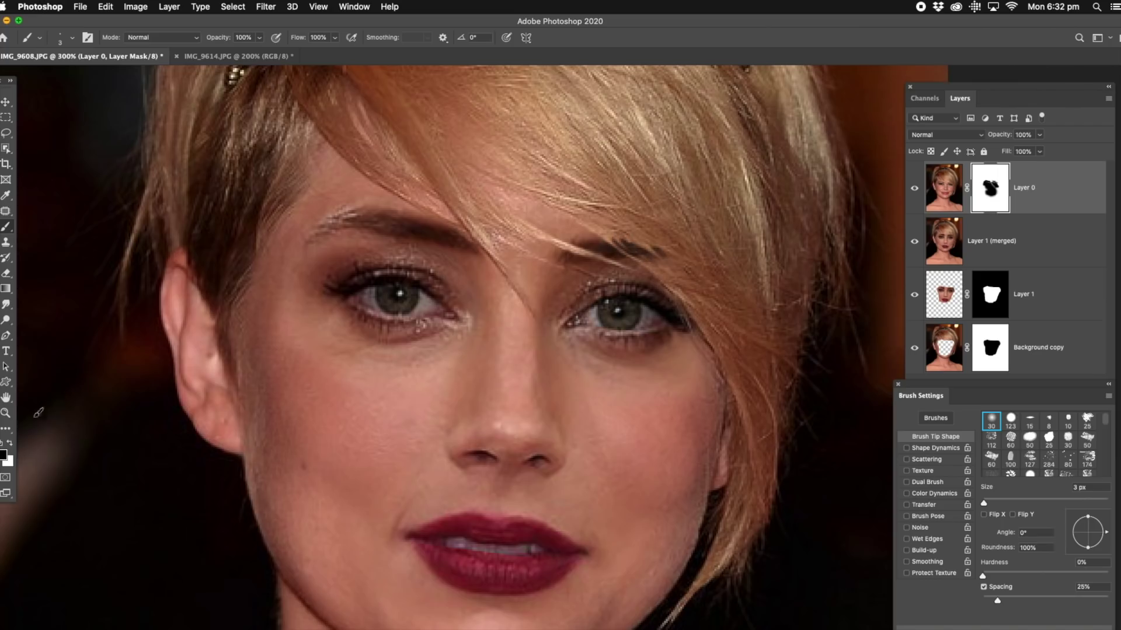
- Paint white on Layer 0's mask with the 3 px brush to restore the hair strands over the outer part of the fringe-side eyebrow
{"action": "left_click", "coordinate": [9, 442]}
{"action": "mouse_move", "coordinate": [619, 236]}
{"action": "left_mouse_down"}
{"action": "mouse_move", "coordinate": [639, 253]}
{"action": "mouse_move", "coordinate": [615, 239]}
{"action": "mouse_move", "coordinate": [656, 263]}
{"action": "mouse_move", "coordinate": [640, 242]}
{"action": "mouse_move", "coordinate": [663, 244]}
{"action": "left_mouse_up"}
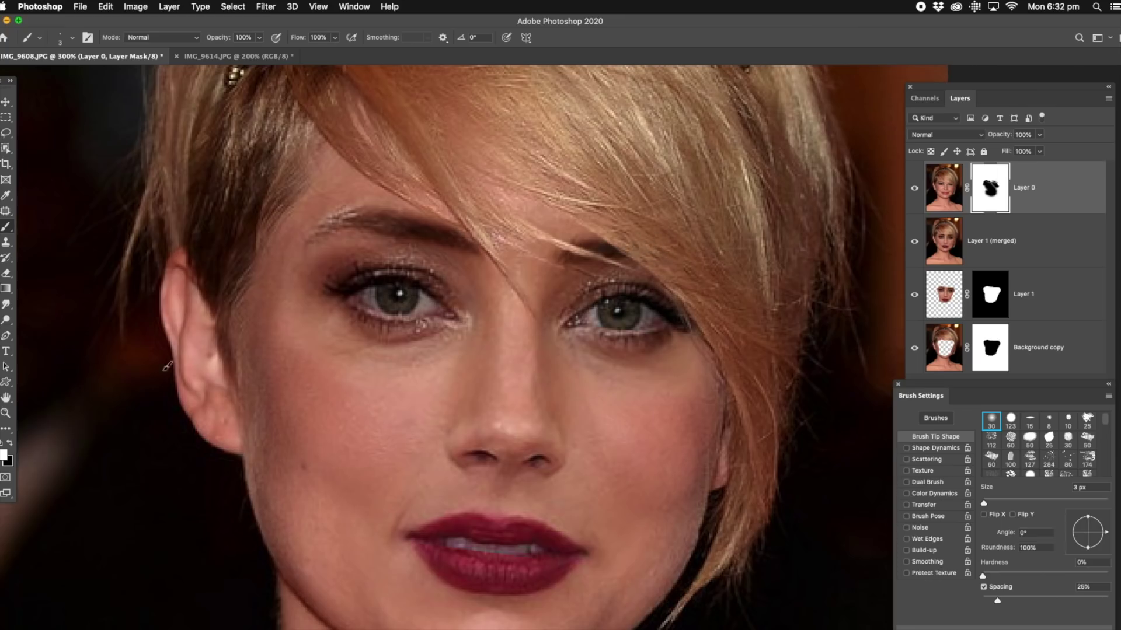
{"action": "left_click", "coordinate": [5, 412]}
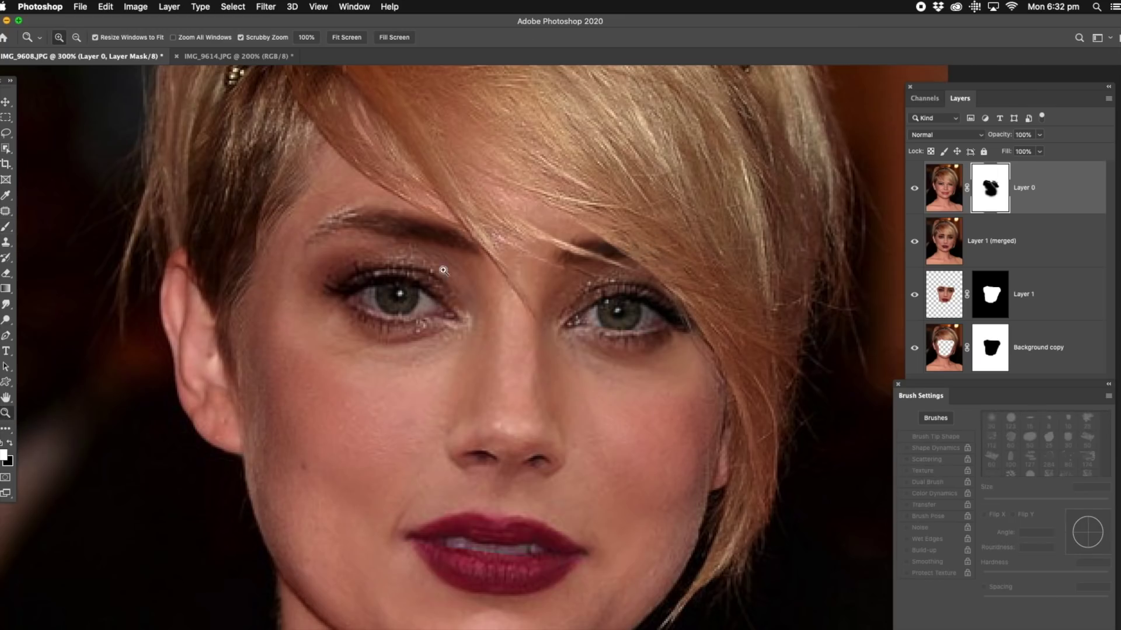
{"action": "right_click", "coordinate": [512, 267]}
{"action": "left_click", "coordinate": [528, 274]}
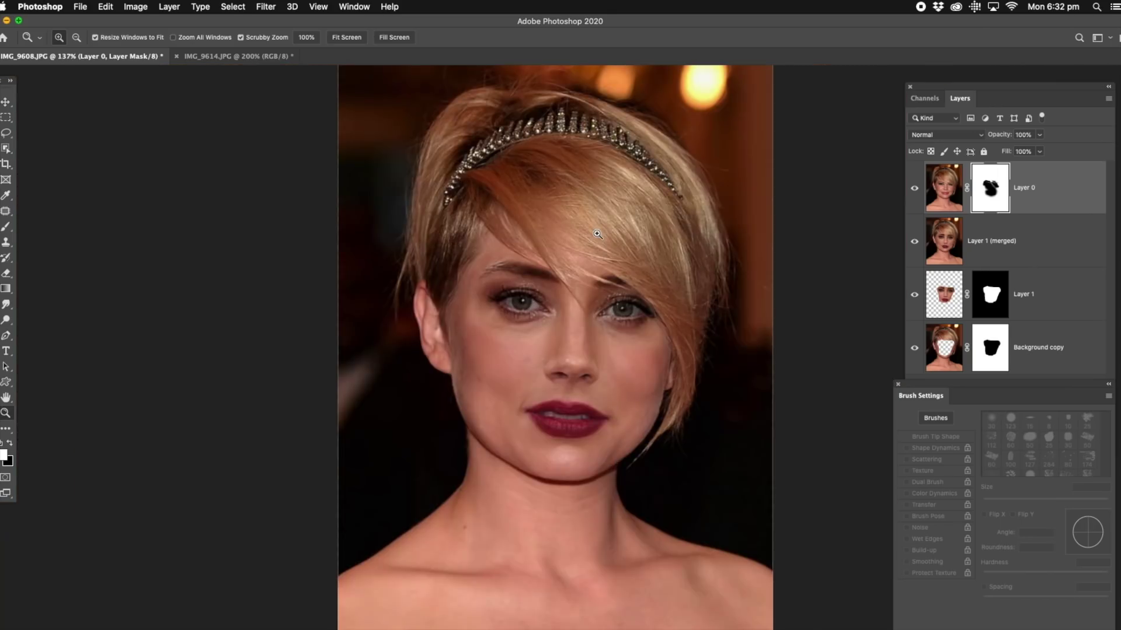